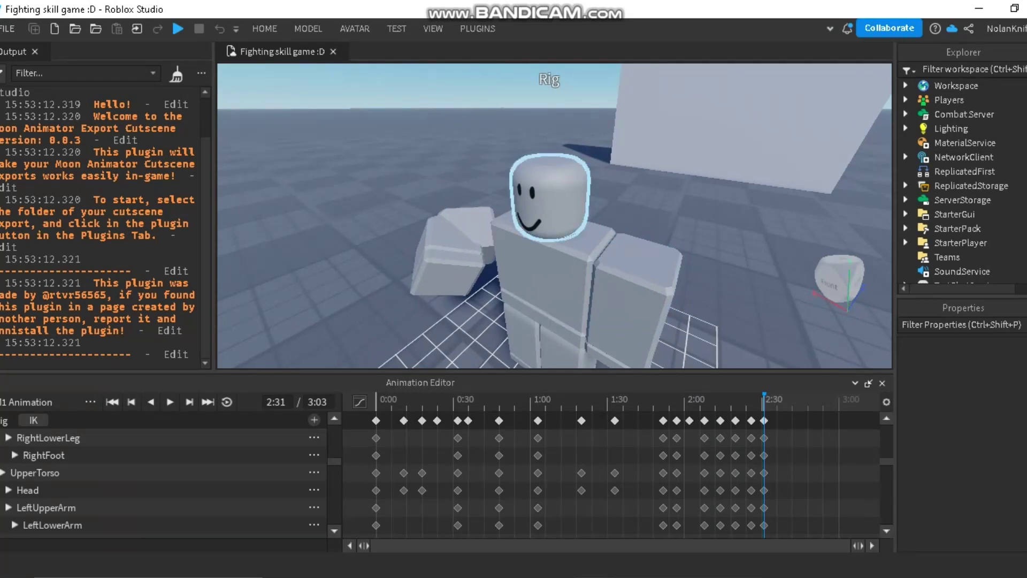
Step: Add a keyframe at 2:37 and rotate the rig's right upper arm inward at that frame
{"action": "left_click", "coordinate": [471, 226]}
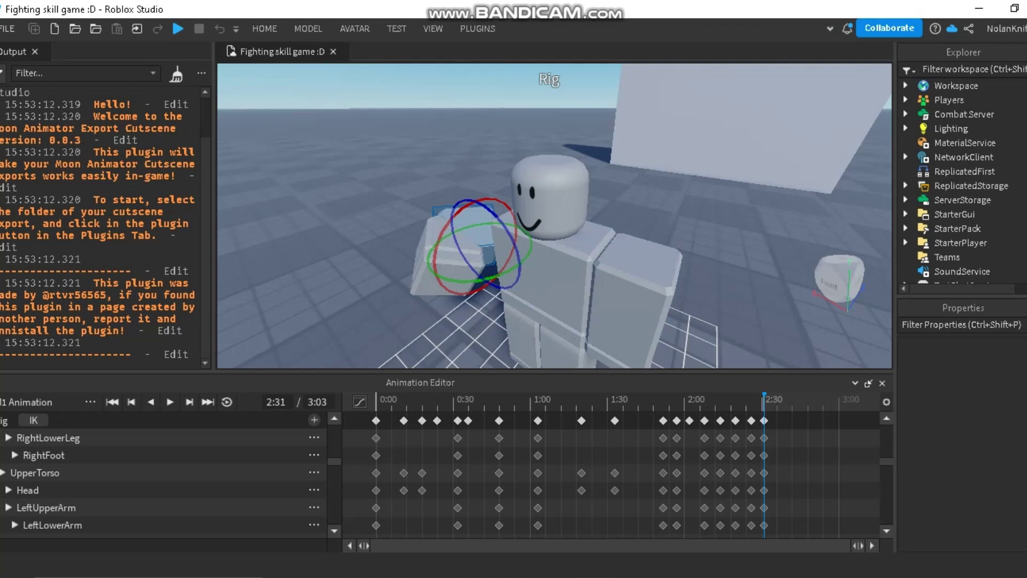
{"action": "right_click", "coordinate": [780, 420]}
{"action": "left_click", "coordinate": [824, 426]}
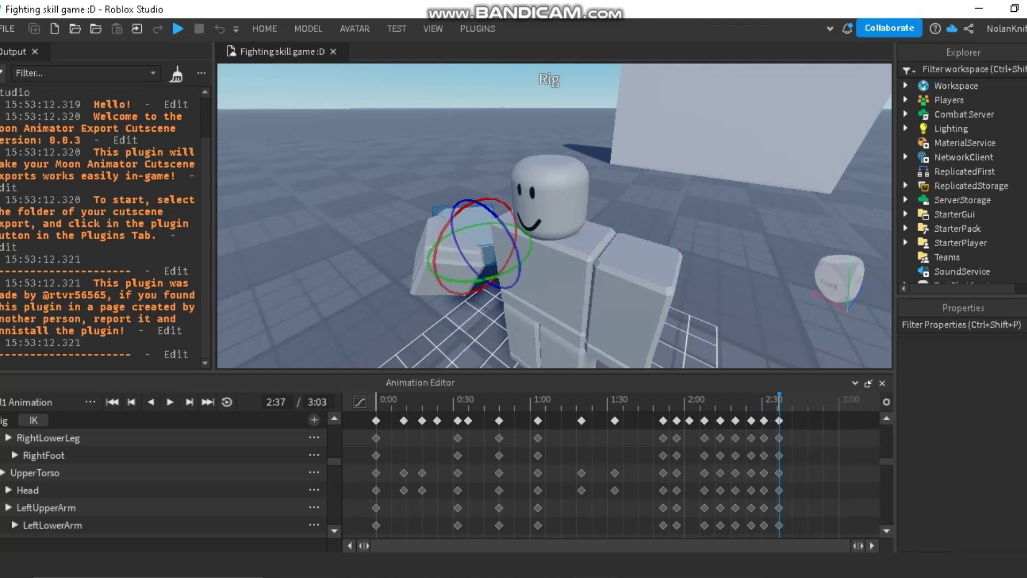
{"action": "left_click", "coordinate": [780, 421]}
{"action": "left_click_drag", "start_coordinate": [477, 282], "coordinate": [518, 262]}
Step: Move the right upper arm forward, away from the torso, at the 2:37 keyframe and preview the motion
{"action": "left_click", "coordinate": [265, 28]}
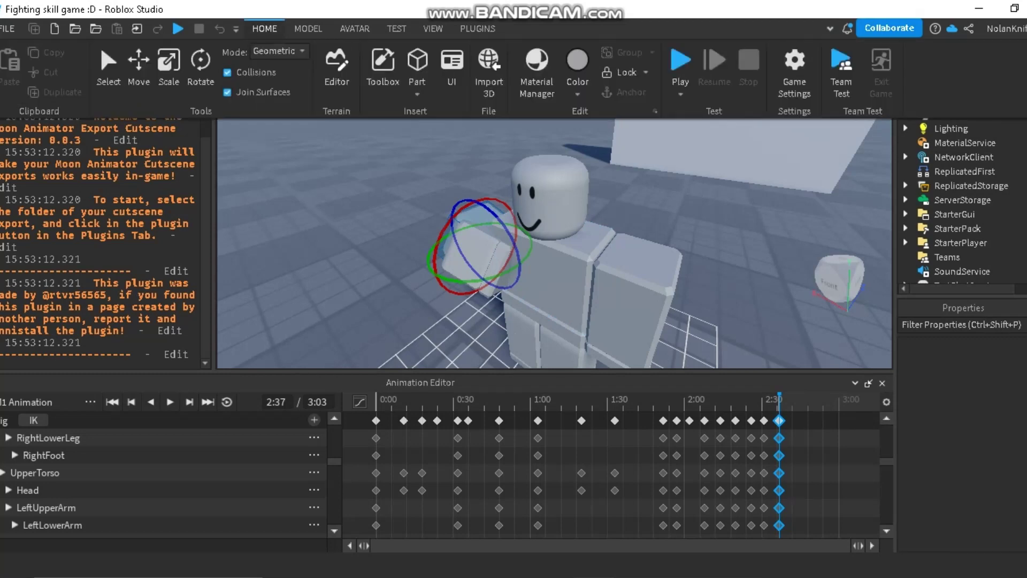
{"action": "left_click", "coordinate": [139, 68]}
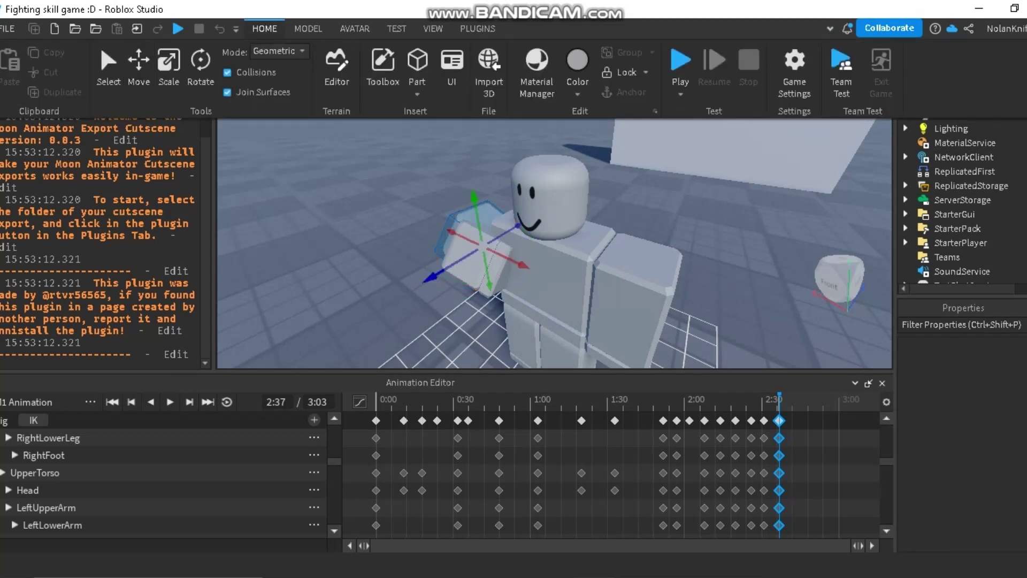
{"action": "left_click_drag", "start_coordinate": [437, 276], "coordinate": [436, 277]}
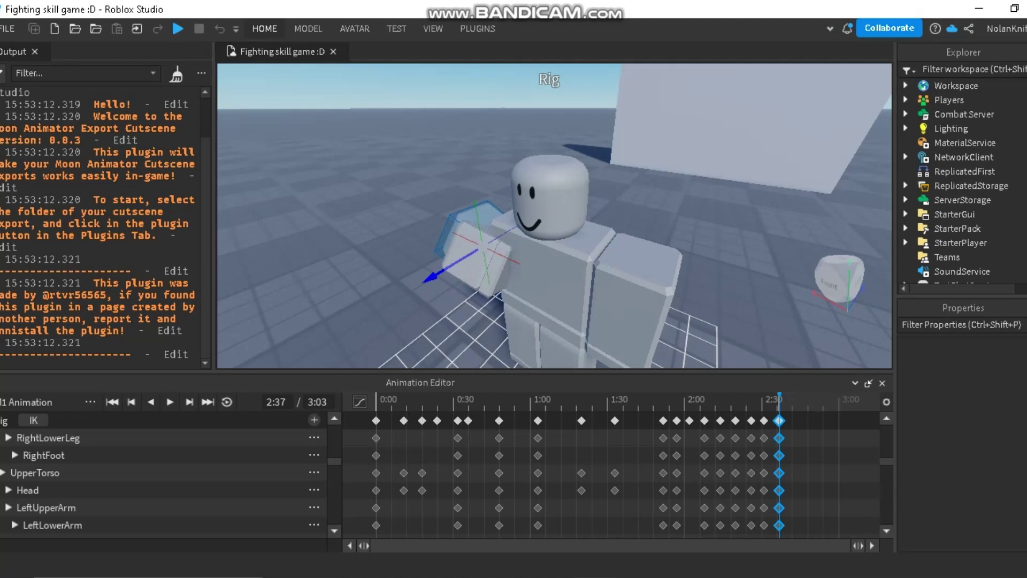
{"action": "left_click_drag", "start_coordinate": [431, 277], "coordinate": [377, 310]}
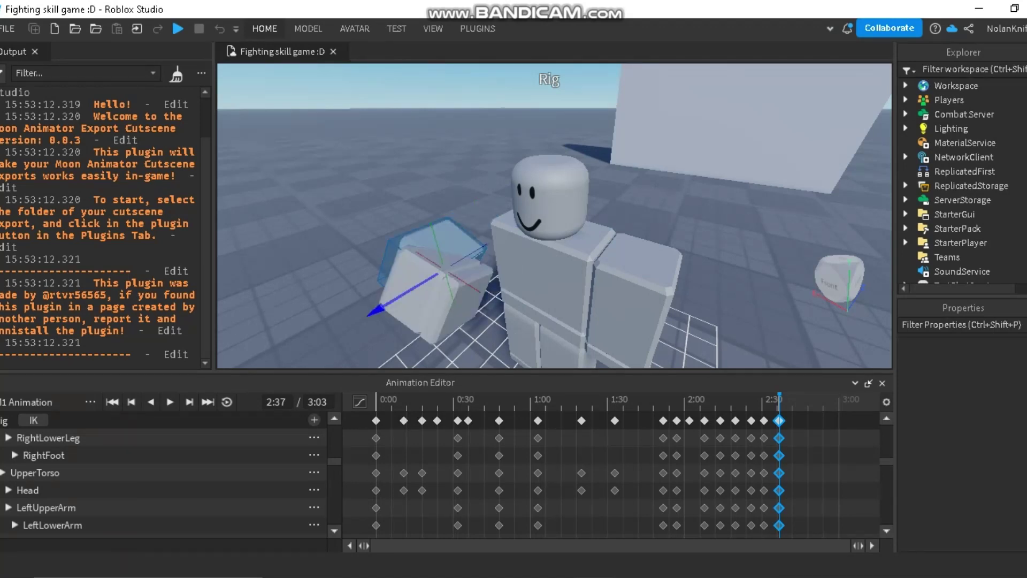
{"action": "left_click", "coordinate": [605, 161]}
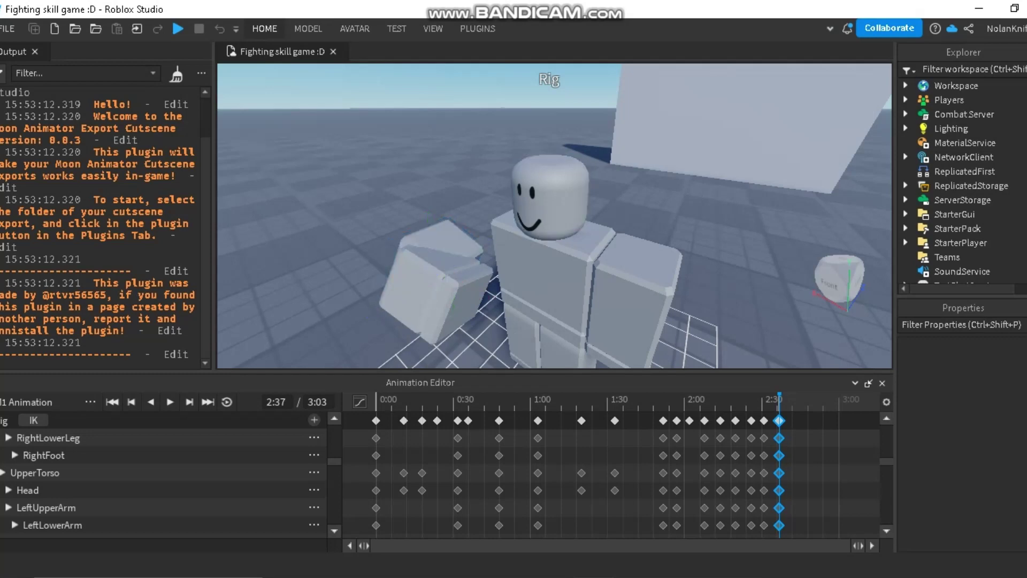
{"action": "key", "text": "space"}
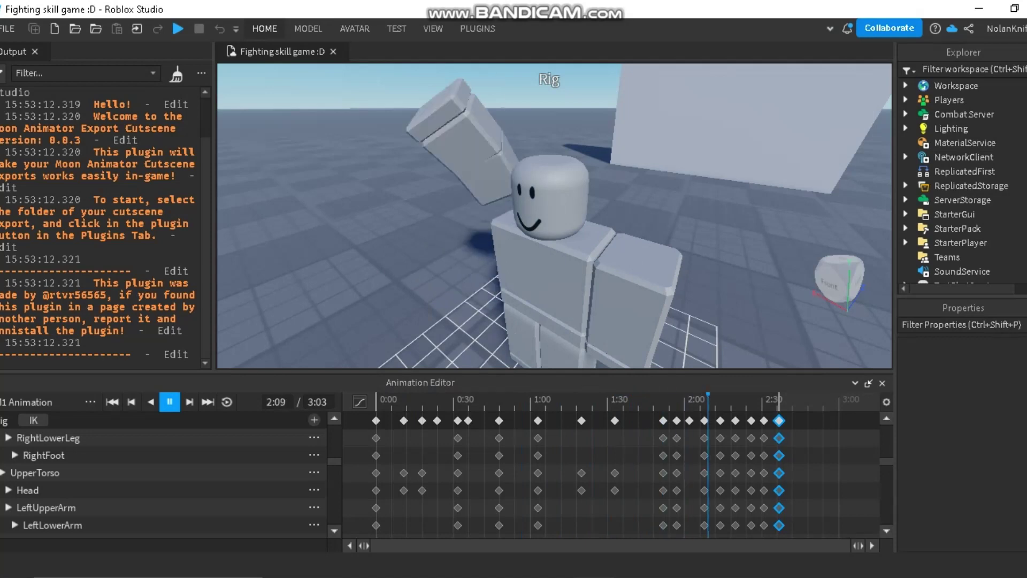
Step: Reposition the right upper arm closer to the front of the torso at the 2:37 keyframe
{"action": "right_click_drag", "start_coordinate": [554, 216], "coordinate": [600, 217]}
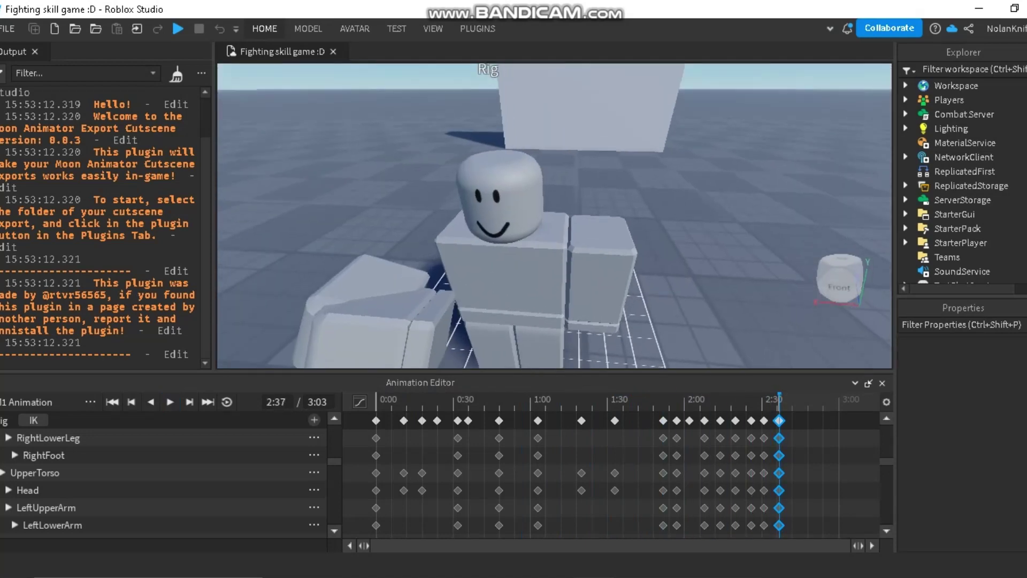
{"action": "left_click", "coordinate": [365, 284]}
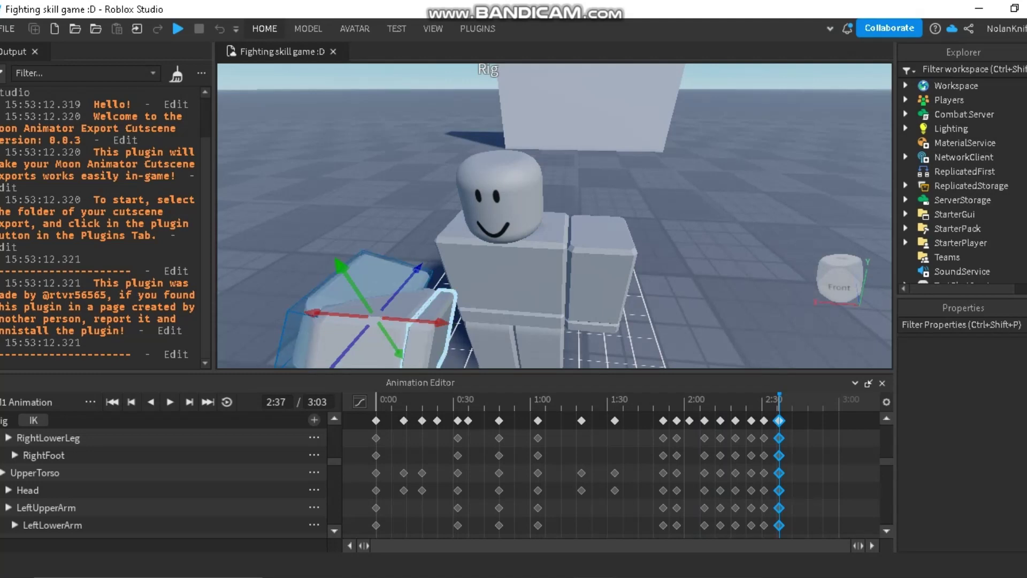
{"action": "left_click_drag", "start_coordinate": [433, 321], "coordinate": [493, 325]}
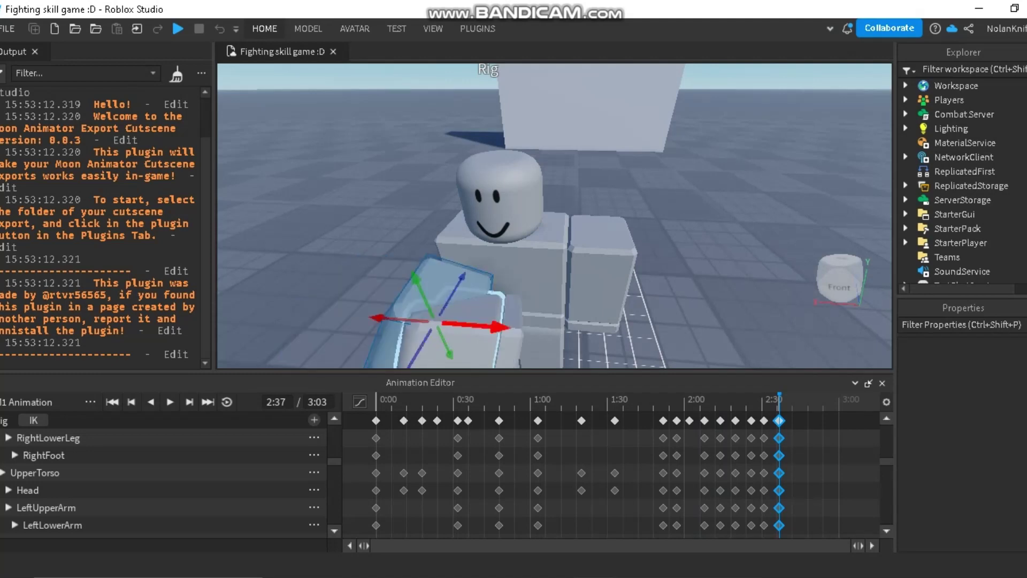
{"action": "left_click_drag", "start_coordinate": [419, 286], "coordinate": [430, 320]}
{"action": "mouse_move", "coordinate": [476, 299]}
{"action": "right_mouse_down"}
{"action": "mouse_move", "coordinate": [522, 278]}
{"action": "mouse_move", "coordinate": [486, 311]}
{"action": "right_mouse_up"}
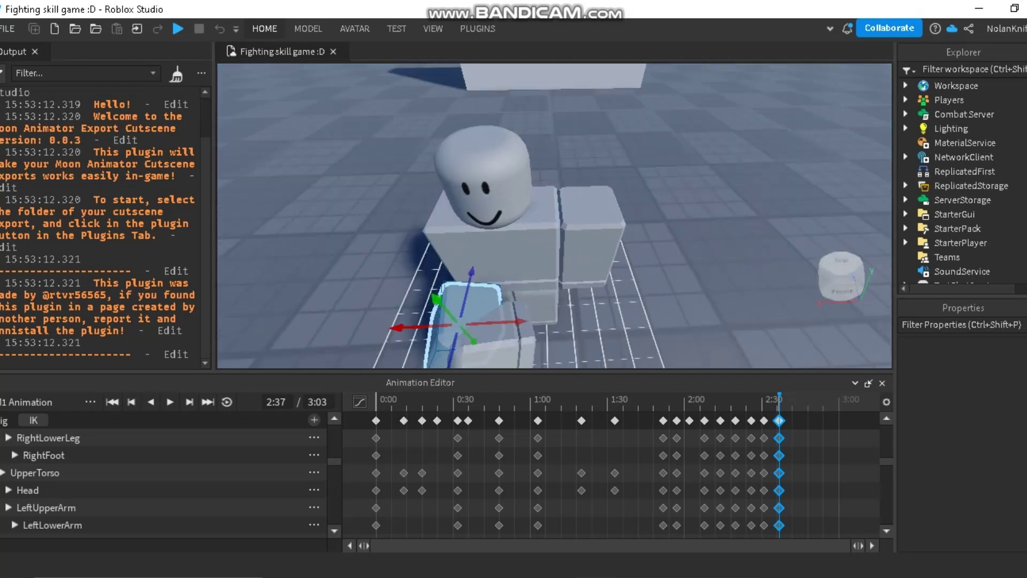
{"action": "left_click_drag", "start_coordinate": [436, 299], "coordinate": [418, 277]}
{"action": "left_click_drag", "start_coordinate": [378, 306], "coordinate": [377, 306]}
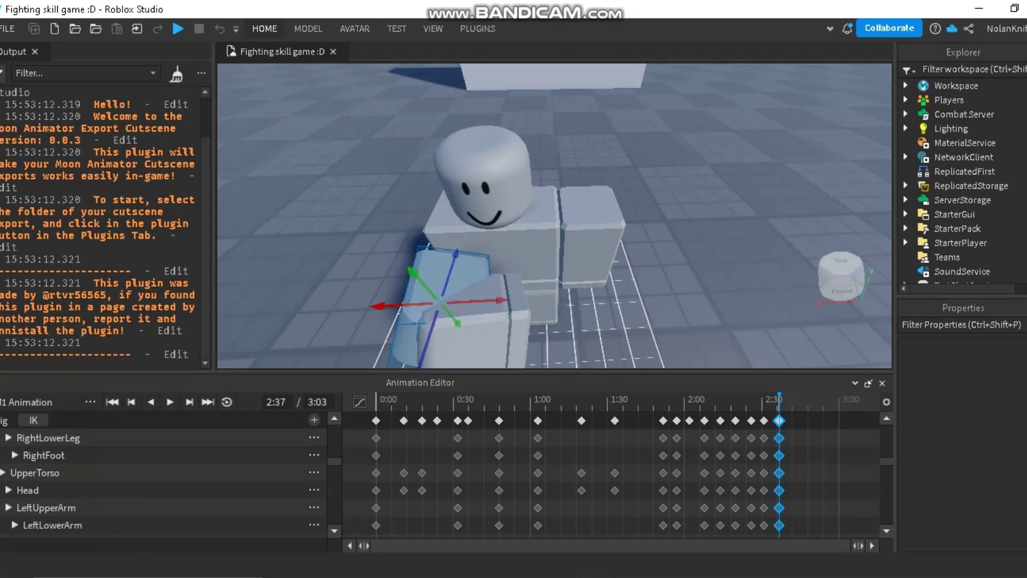
{"action": "right_click_drag", "start_coordinate": [459, 278], "coordinate": [428, 256]}
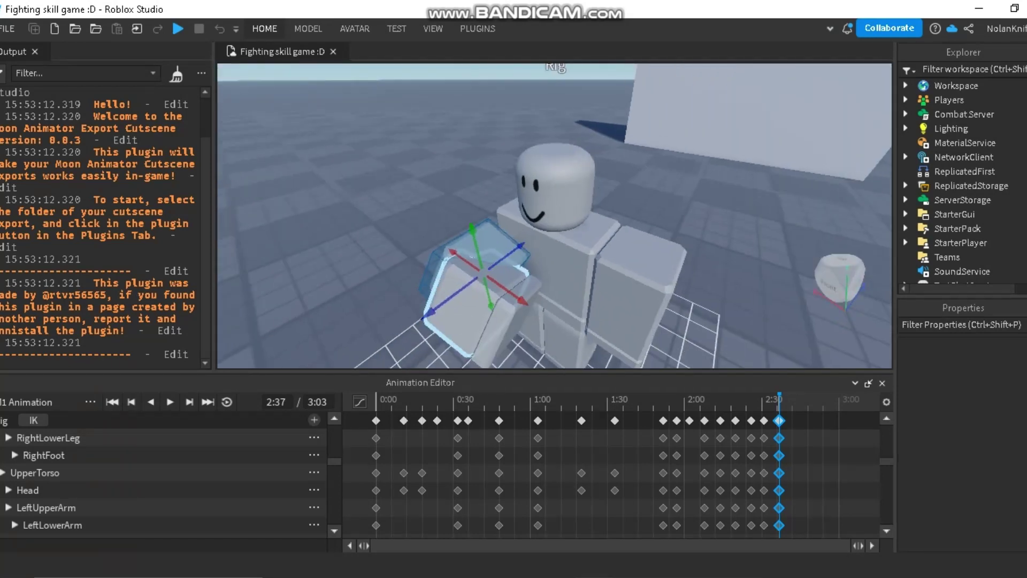
Step: Play back the arm swing to check the adjusted pose at 2:37
{"action": "key", "text": "space"}
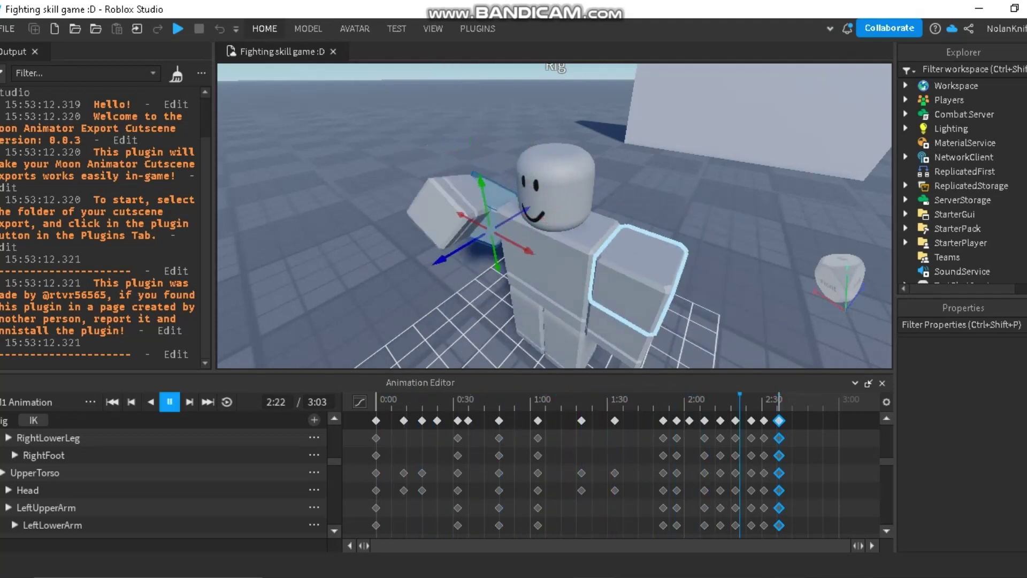
{"action": "key", "text": "space"}
{"action": "right_click_drag", "start_coordinate": [637, 278], "coordinate": [682, 262]}
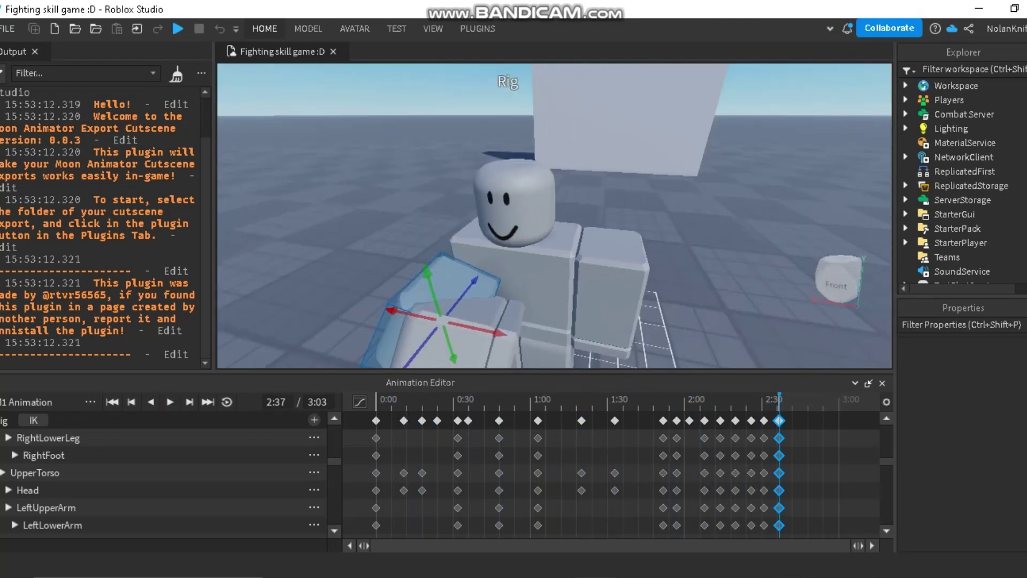
{"action": "key", "text": "space"}
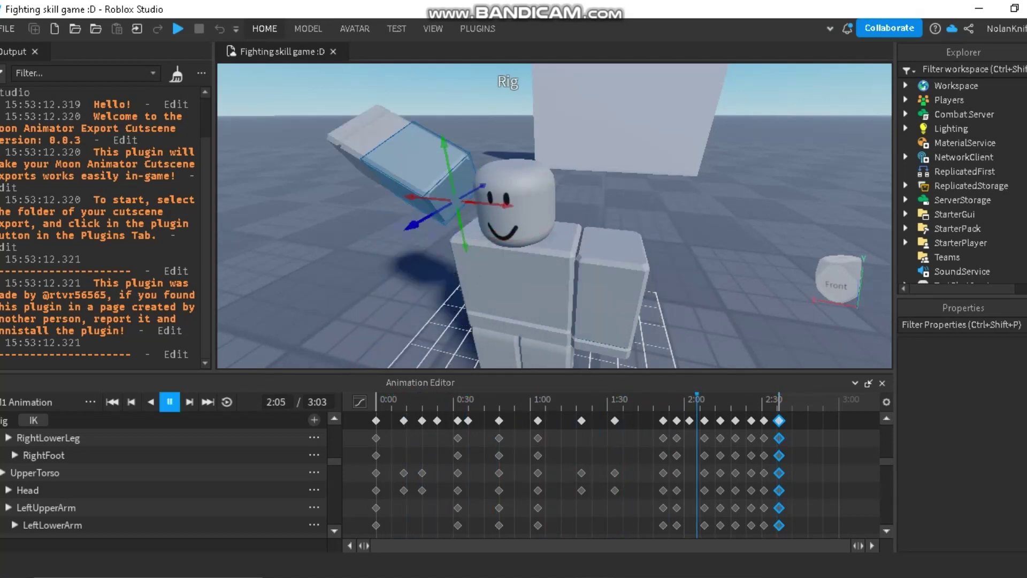
{"action": "key", "text": "space"}
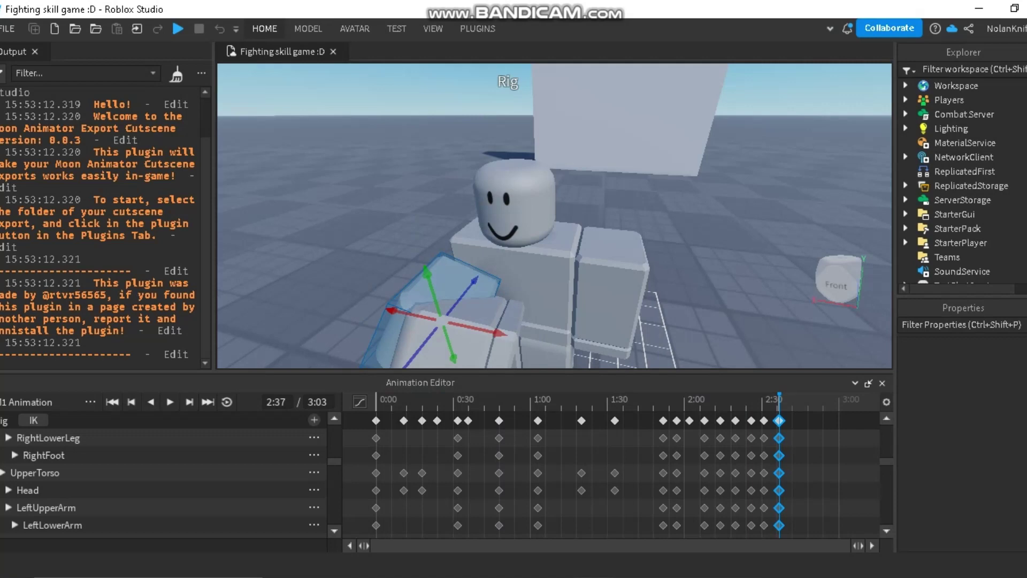
Step: Copy all keyframes from about 1:50 through 2:37 and paste them at 2:37
{"action": "left_click", "coordinate": [819, 476]}
{"action": "left_click_drag", "start_coordinate": [646, 418], "coordinate": [808, 427]}
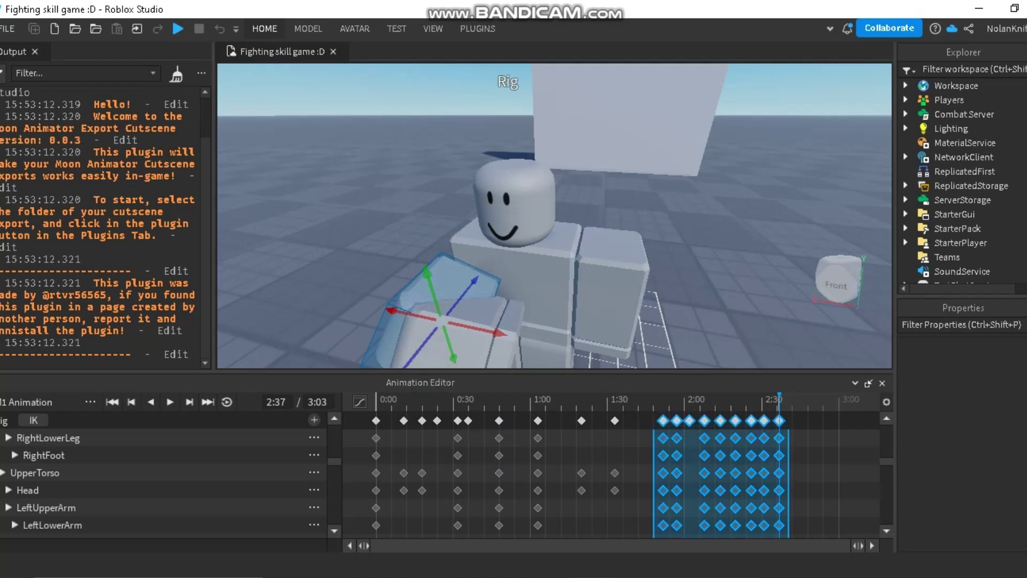
{"action": "left_click", "coordinate": [819, 476]}
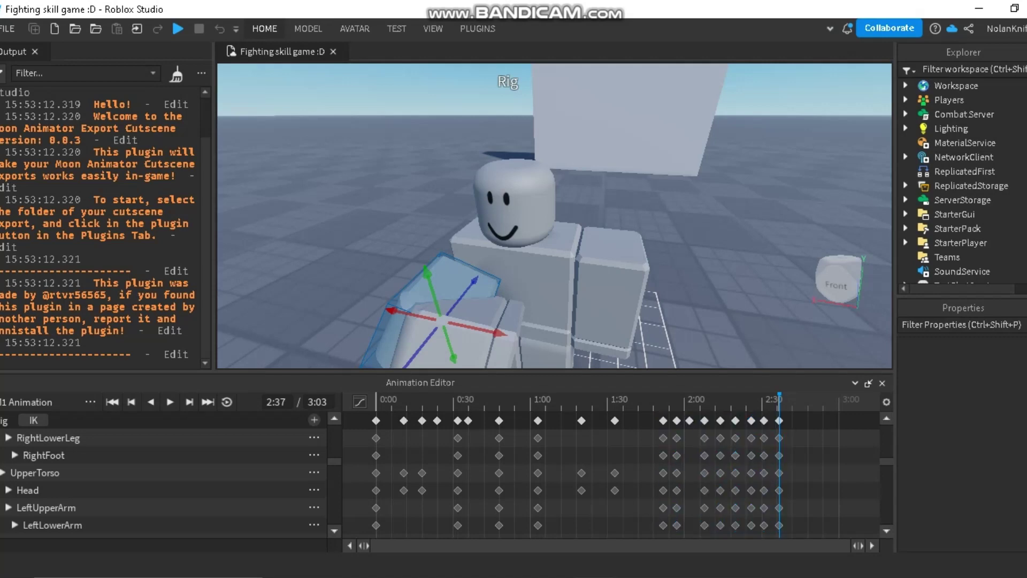
{"action": "left_click", "coordinate": [611, 274]}
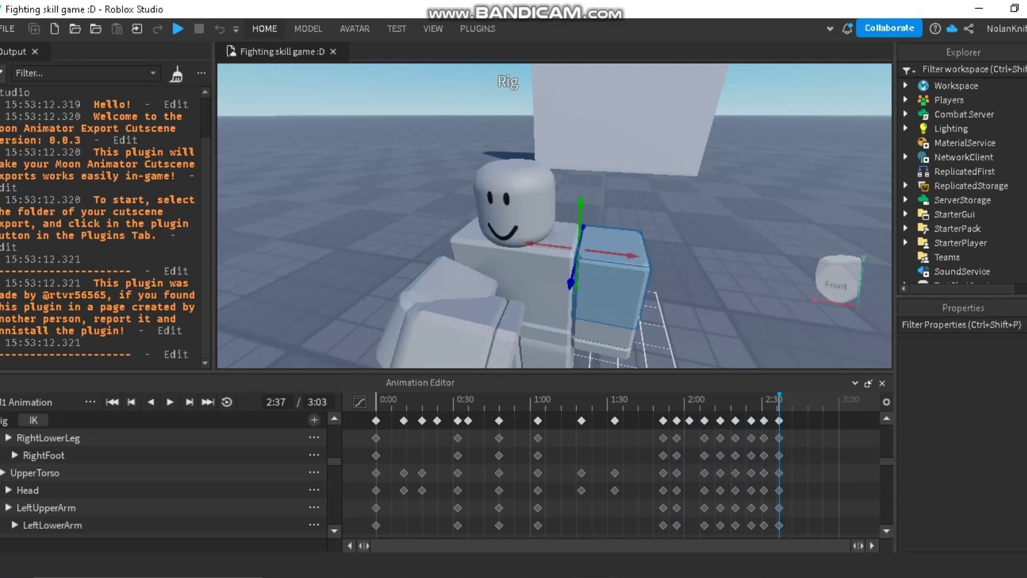
{"action": "key", "text": "ctrl+v"}
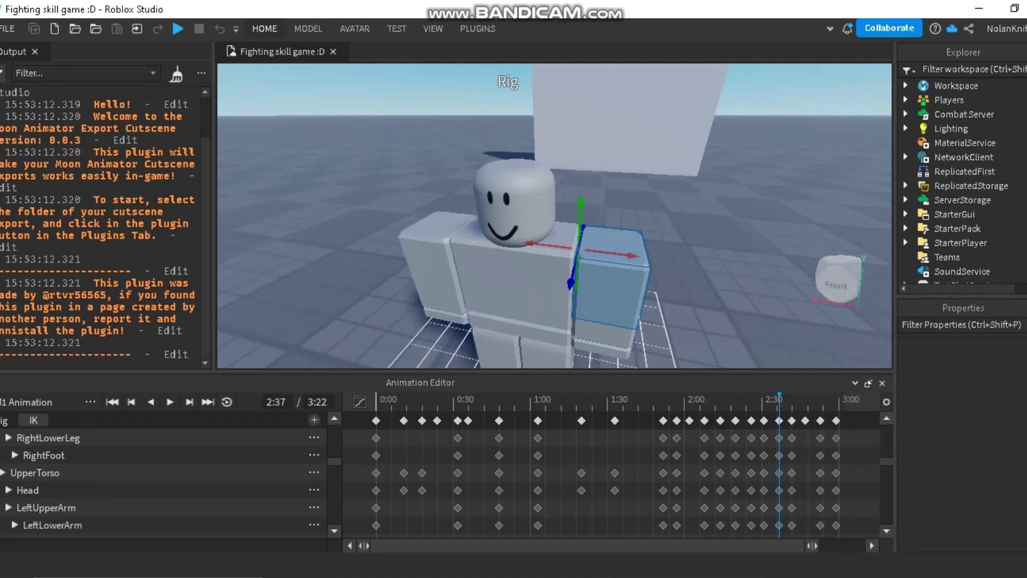
Step: Play the whole animation to review the repeated arm swing
{"action": "key", "text": "space"}
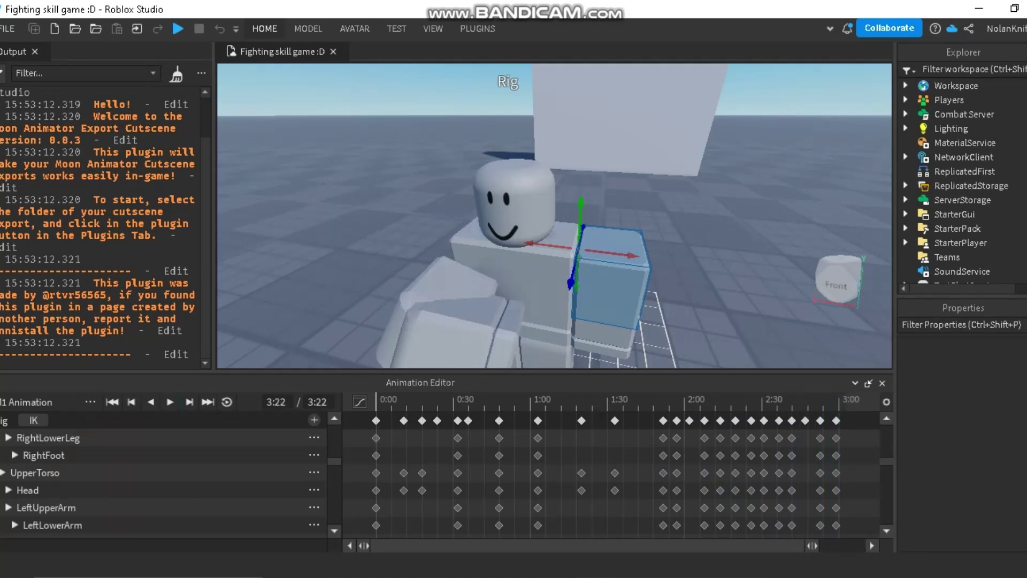
{"action": "key", "text": "space"}
{"action": "key", "text": "space"}
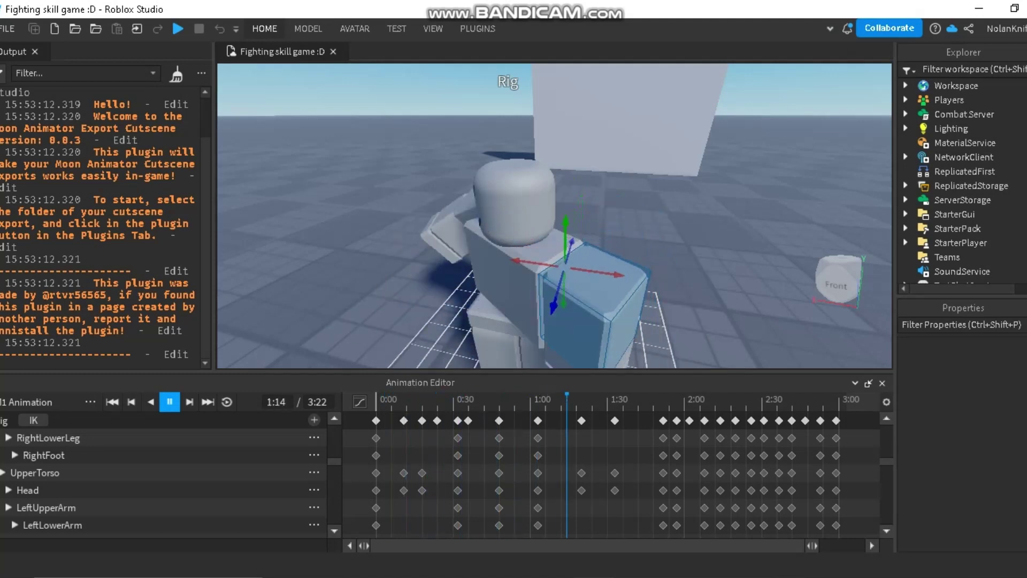
{"action": "key", "text": "space"}
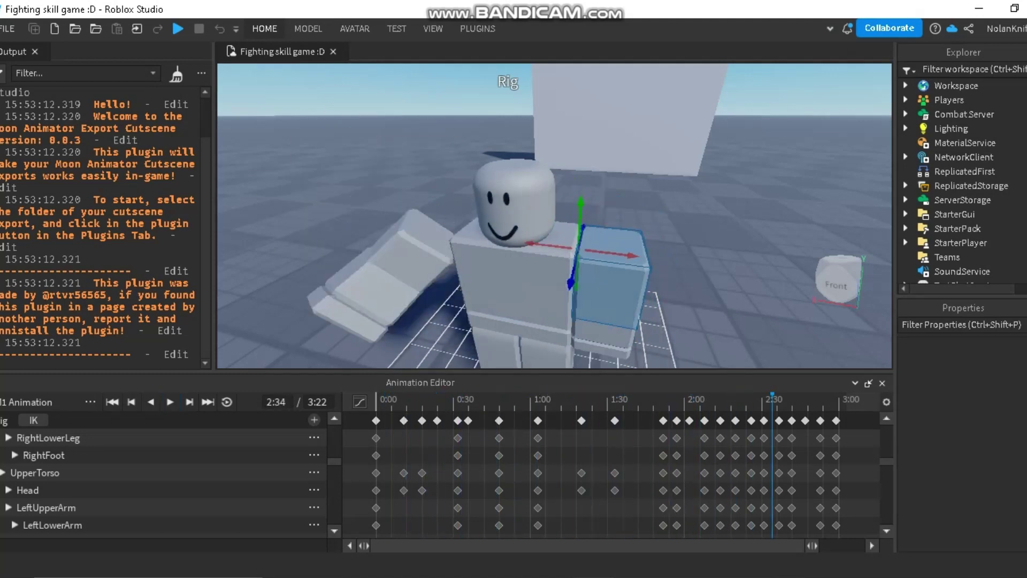
{"action": "key", "text": "space"}
{"action": "key", "text": "space"}
{"action": "key", "text": "space"}
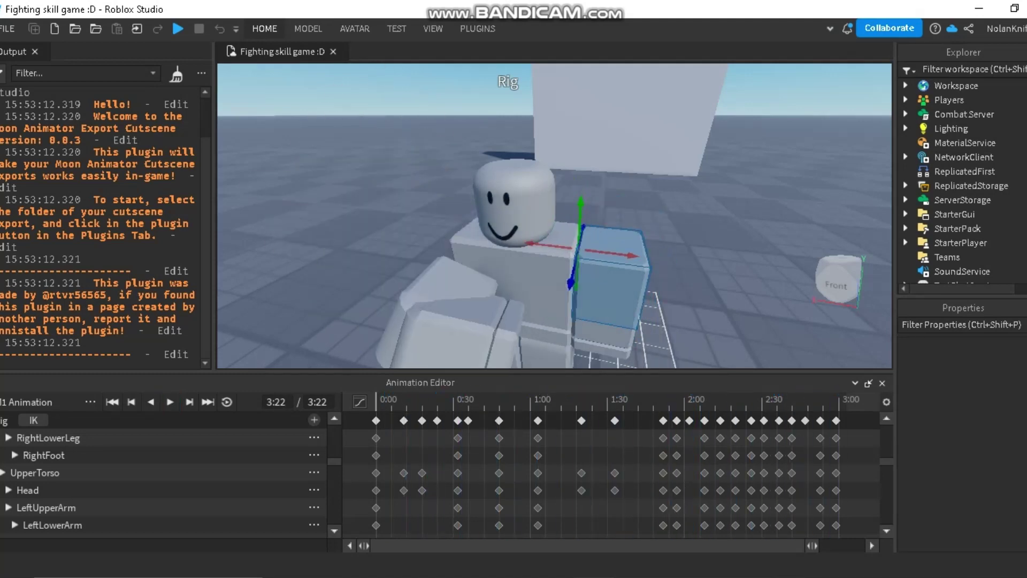
Step: Delete the keyframes of all body parts between about 1:50 and 3:00
{"action": "left_click_drag", "start_coordinate": [846, 425], "coordinate": [743, 423]}
{"action": "right_click", "coordinate": [751, 420]}
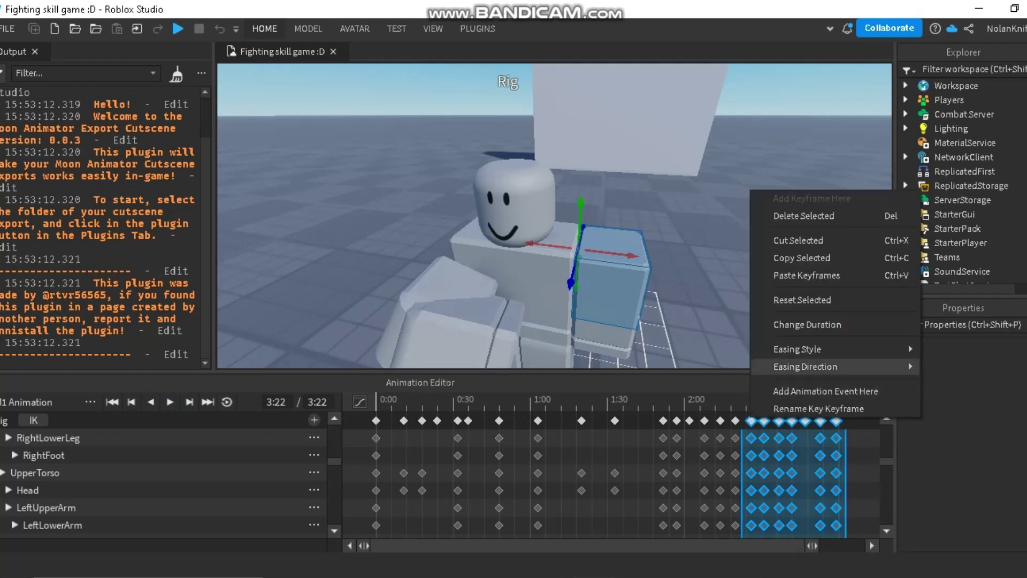
{"action": "mouse_move", "coordinate": [835, 348]}
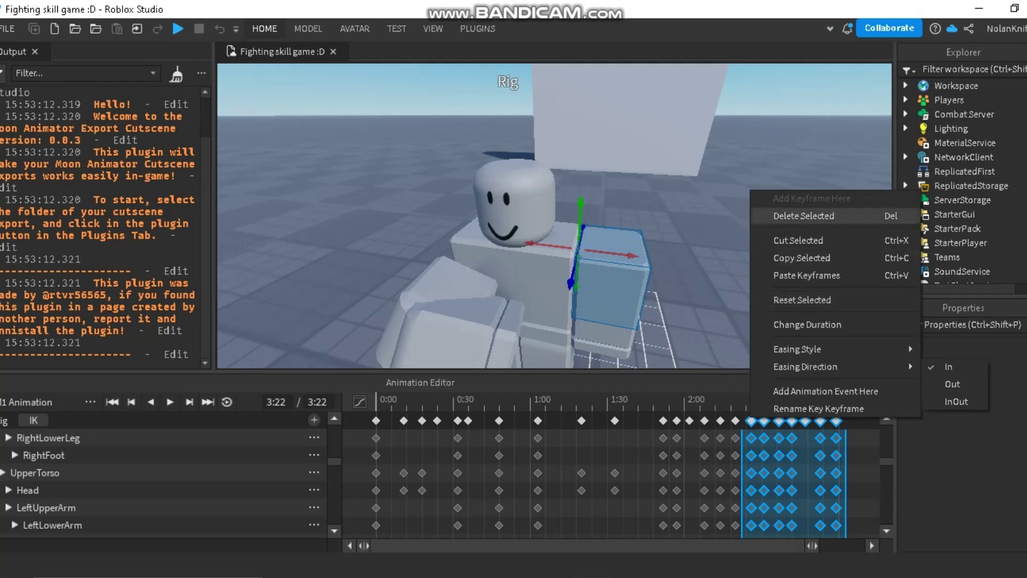
{"action": "left_click", "coordinate": [804, 215]}
{"action": "key", "text": "space"}
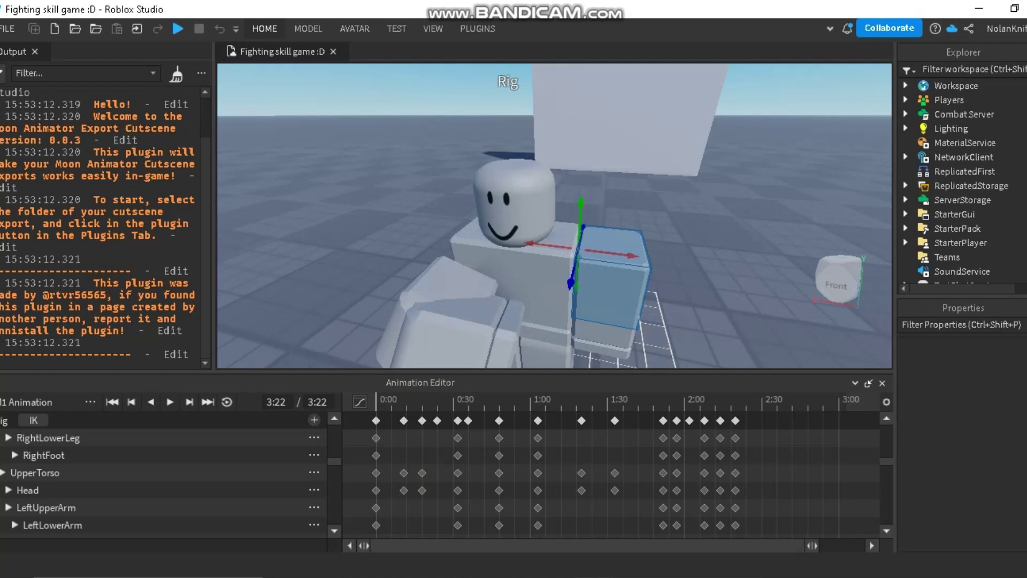
{"action": "left_click_drag", "start_coordinate": [750, 422], "coordinate": [657, 421]}
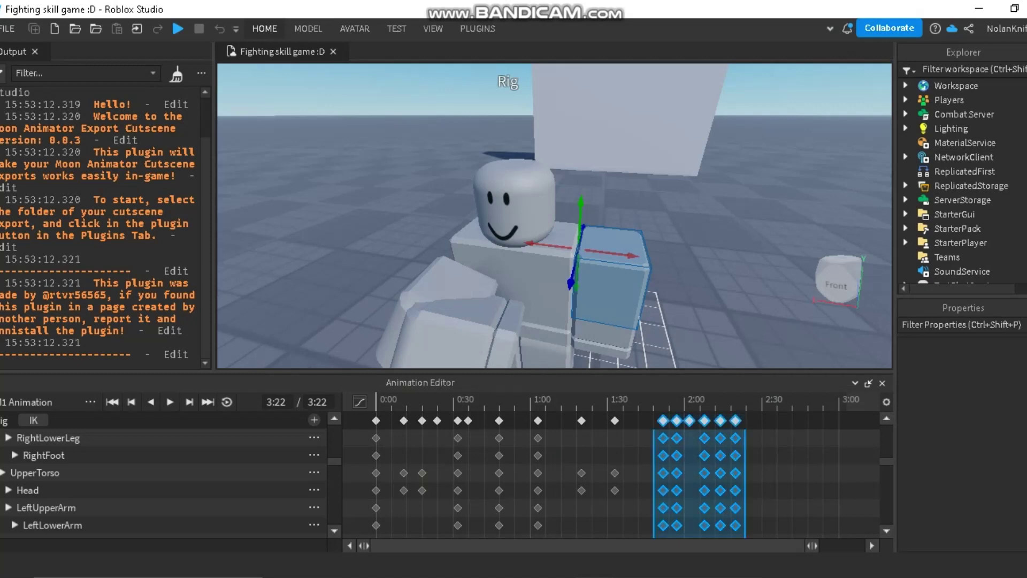
{"action": "key", "text": "Delete"}
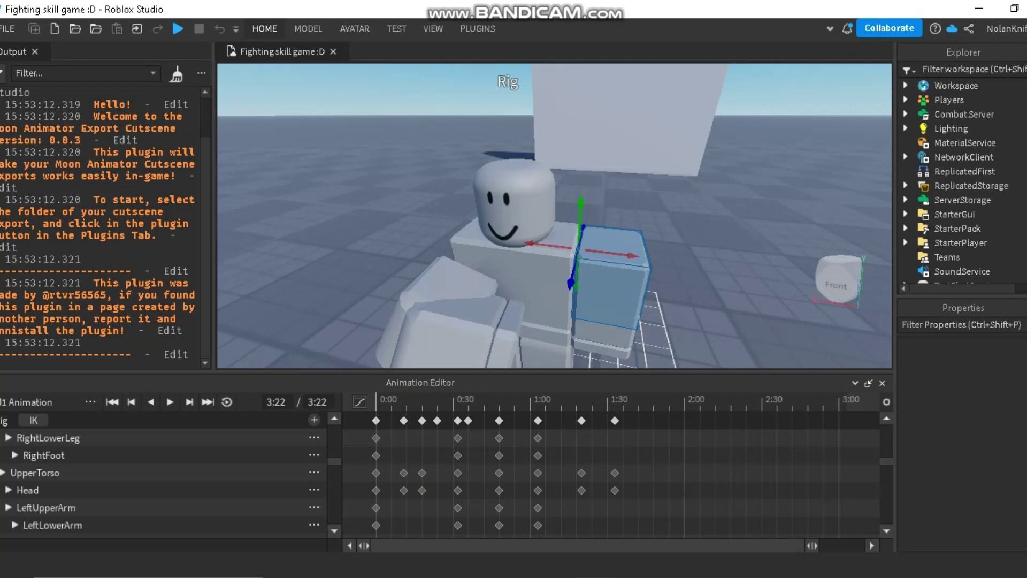
Step: Paste the copied arm-swing keyframes at 3:22, play them back and check the right arm's tracks
{"action": "key", "text": "ctrl+v"}
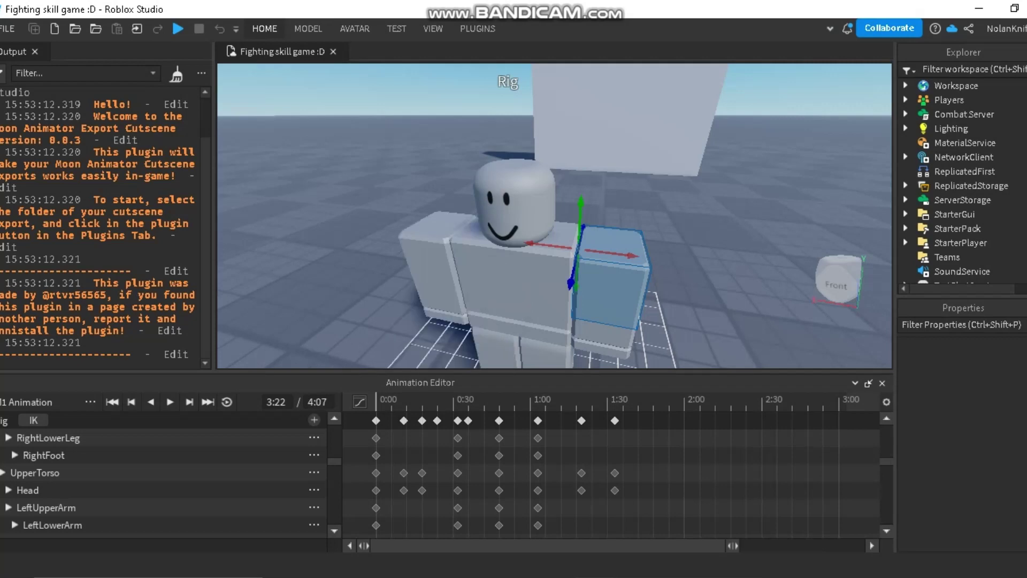
{"action": "key", "text": "space"}
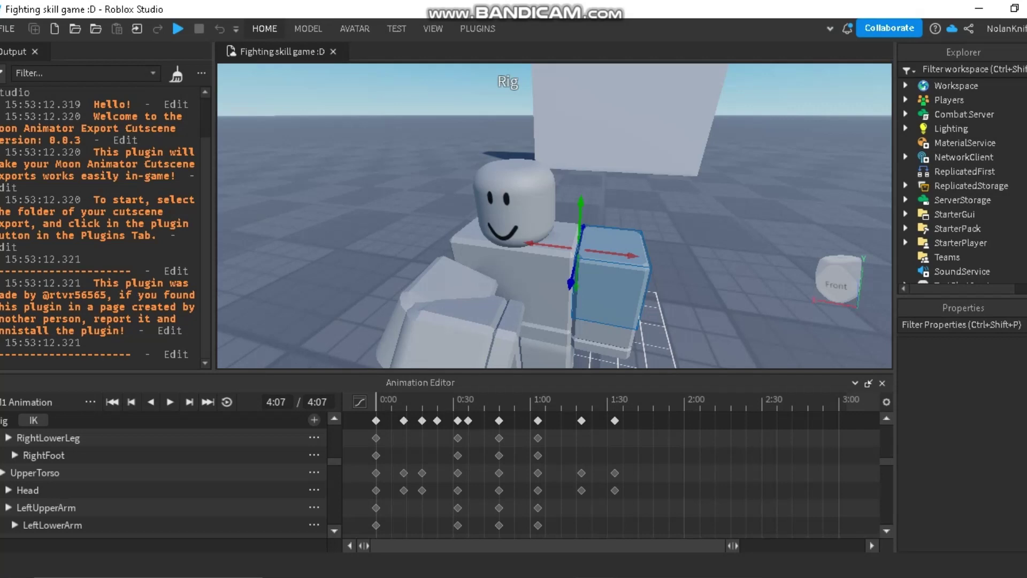
{"action": "key", "text": "space"}
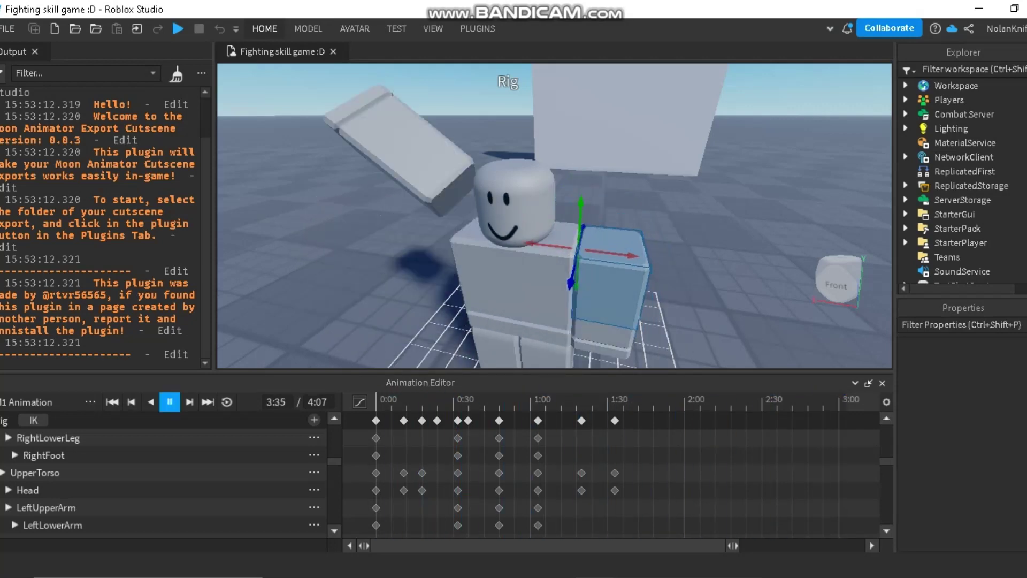
{"action": "scroll", "coordinate": [161, 481], "scroll_direction": "down", "scroll_amount": 6}
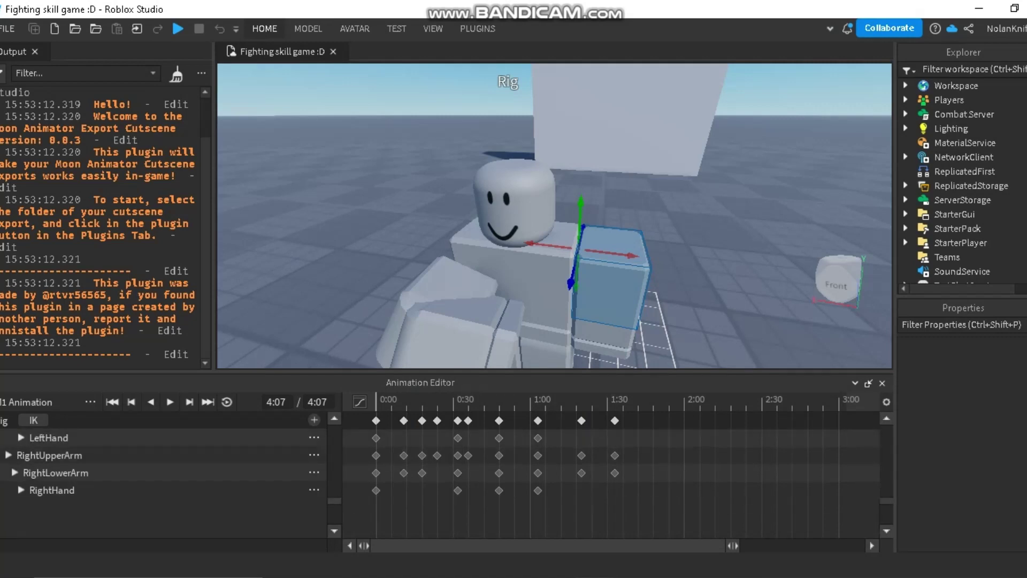
Step: Examine the body-part keyframe tracks and highlight the right lower leg, right upper leg, right lower arm and right upper arm on the rig
{"action": "scroll", "coordinate": [161, 482], "scroll_direction": "up", "scroll_amount": 8}
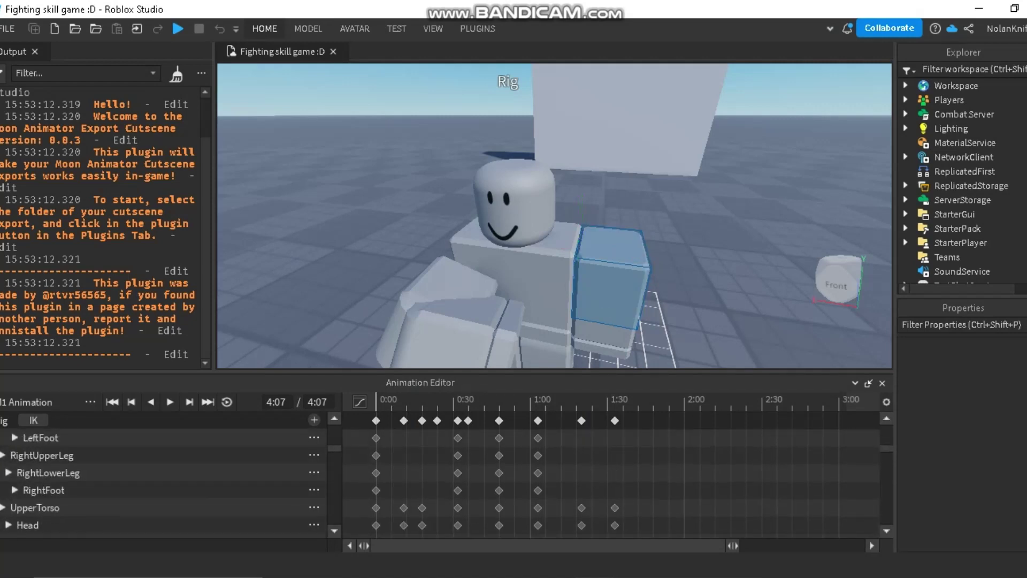
{"action": "left_click", "coordinate": [611, 278]}
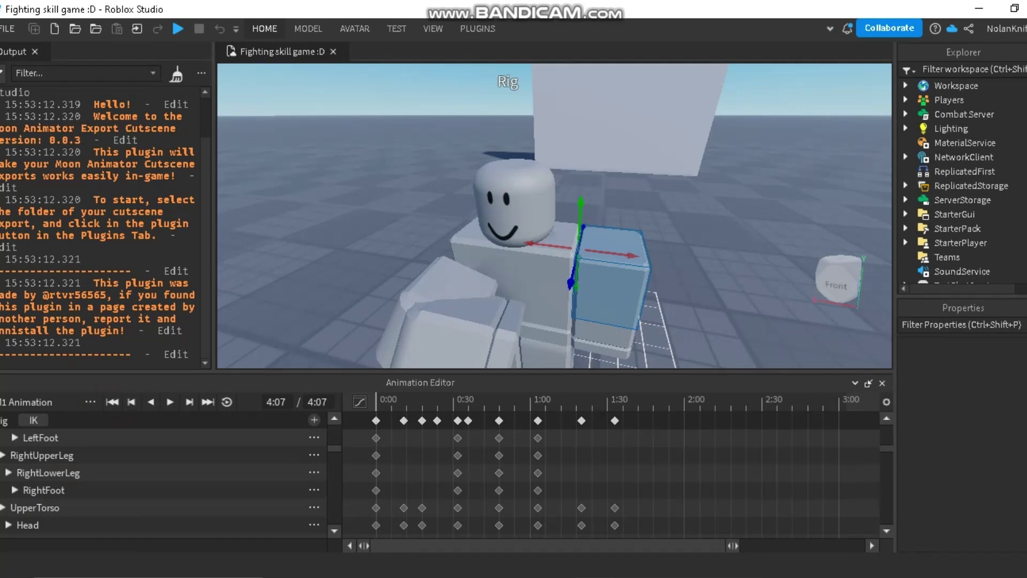
{"action": "left_click", "coordinate": [49, 473]}
{"action": "scroll", "coordinate": [161, 481], "scroll_direction": "down", "scroll_amount": 1}
{"action": "scroll", "coordinate": [160, 481], "scroll_direction": "up", "scroll_amount": 1}
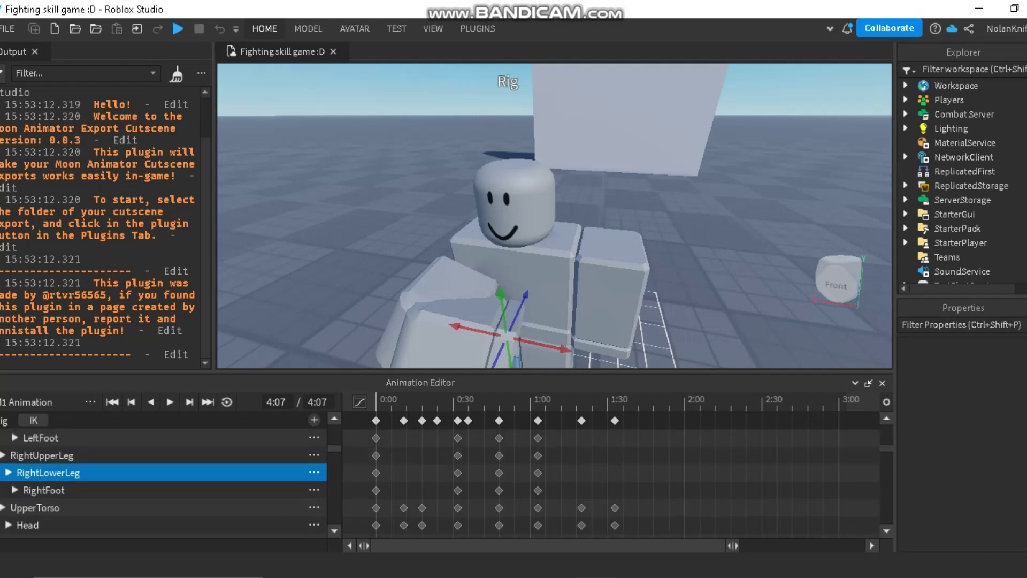
{"action": "left_click", "coordinate": [42, 456]}
{"action": "scroll", "coordinate": [161, 481], "scroll_direction": "down", "scroll_amount": 4}
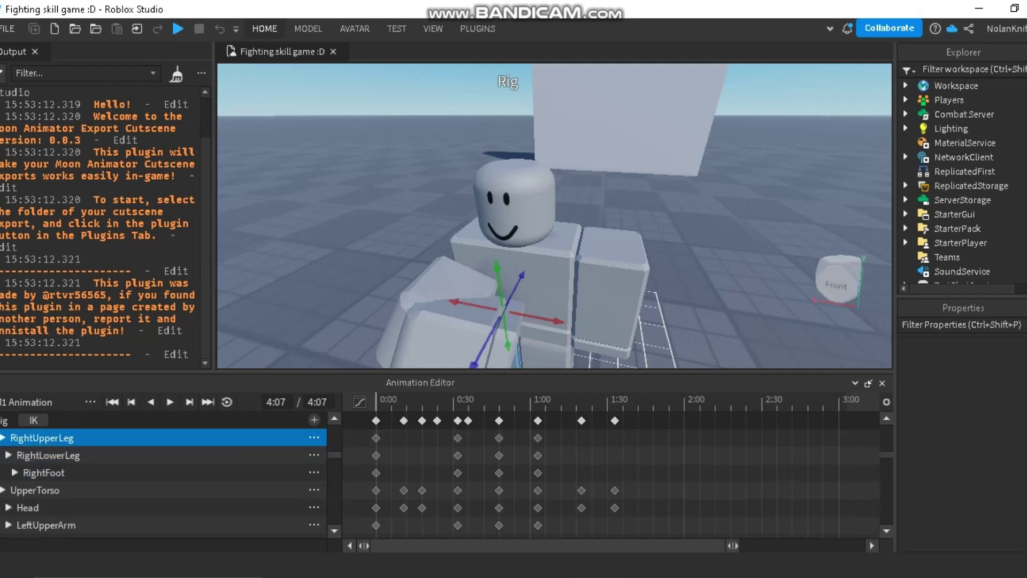
{"action": "scroll", "coordinate": [161, 481], "scroll_direction": "down", "scroll_amount": 3}
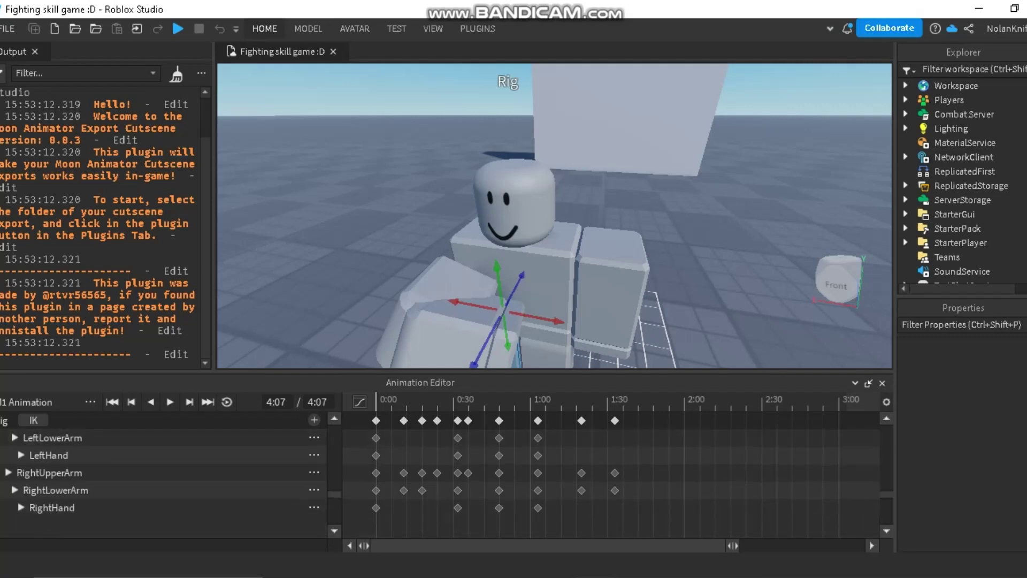
{"action": "left_click", "coordinate": [56, 490]}
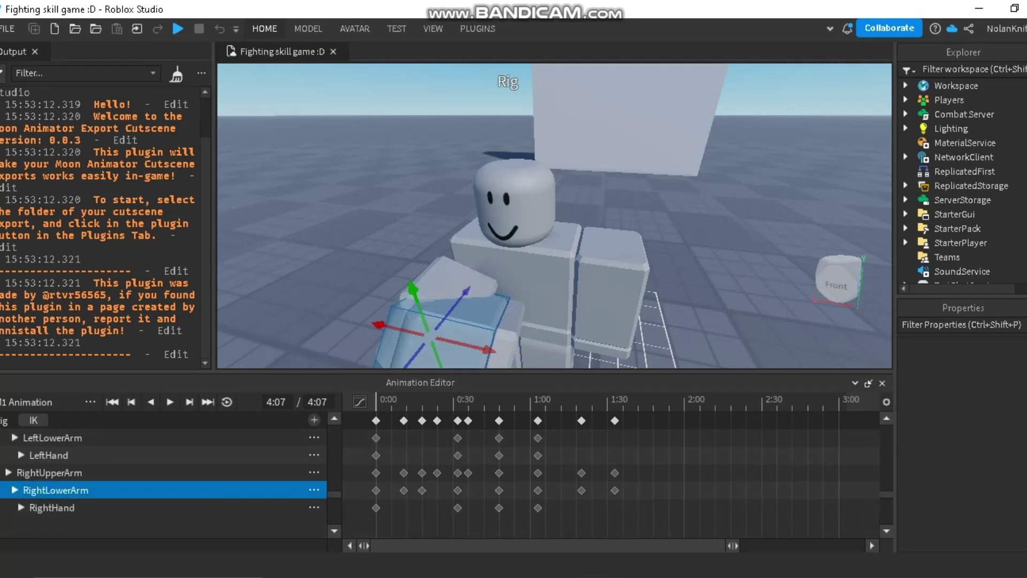
{"action": "left_click", "coordinate": [49, 473]}
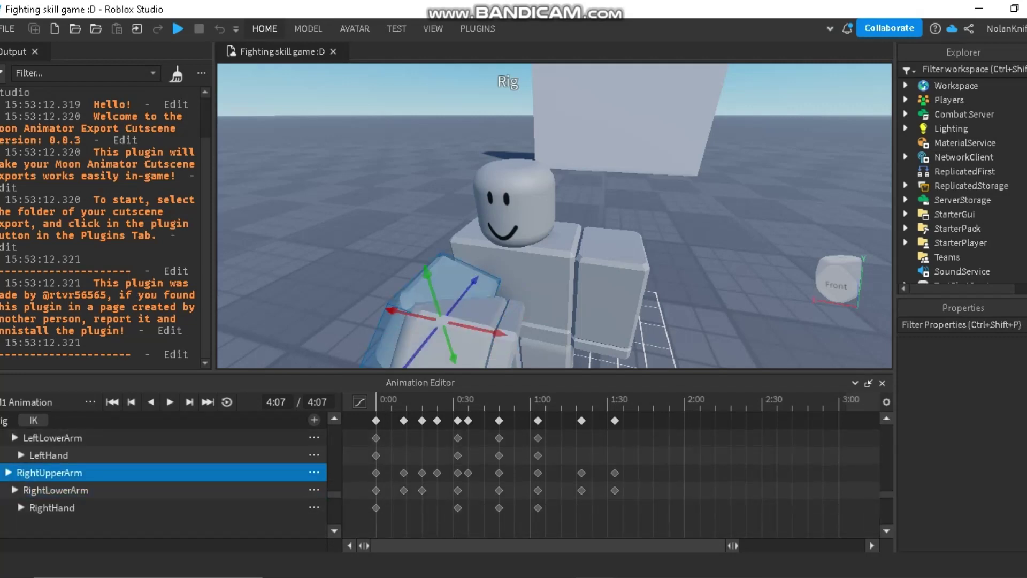
{"action": "scroll", "coordinate": [161, 482], "scroll_direction": "up", "scroll_amount": 10}
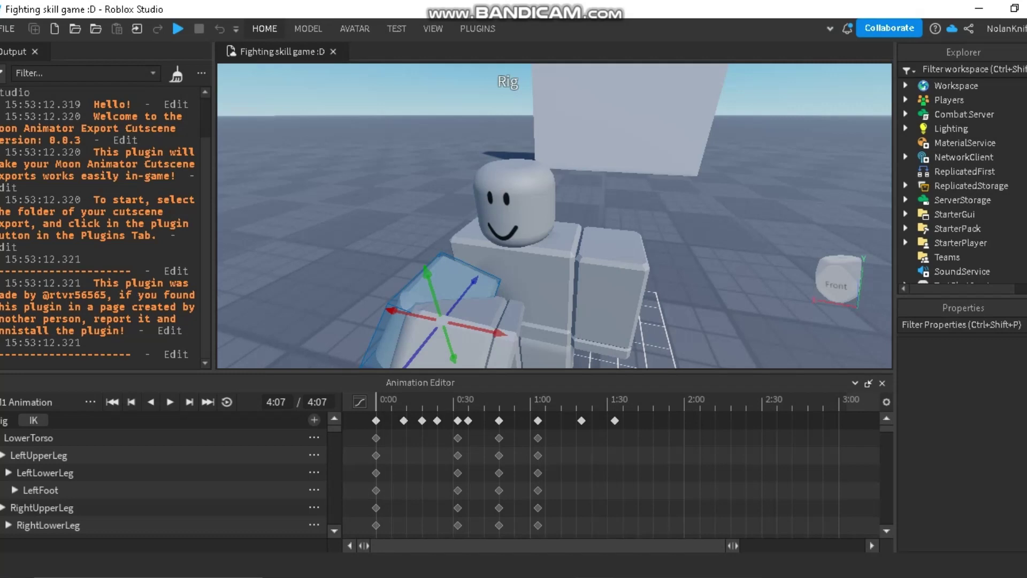
{"action": "scroll", "coordinate": [160, 481], "scroll_direction": "down", "scroll_amount": 3}
{"action": "scroll", "coordinate": [161, 481], "scroll_direction": "up", "scroll_amount": 3}
Step: Play the animation to its end at 4:07 and examine the keyframes between about 3:05 and 4:07
{"action": "left_click", "coordinate": [376, 421]}
{"action": "key", "text": "Escape"}
{"action": "key", "text": "ctrl+v"}
{"action": "key", "text": "space"}
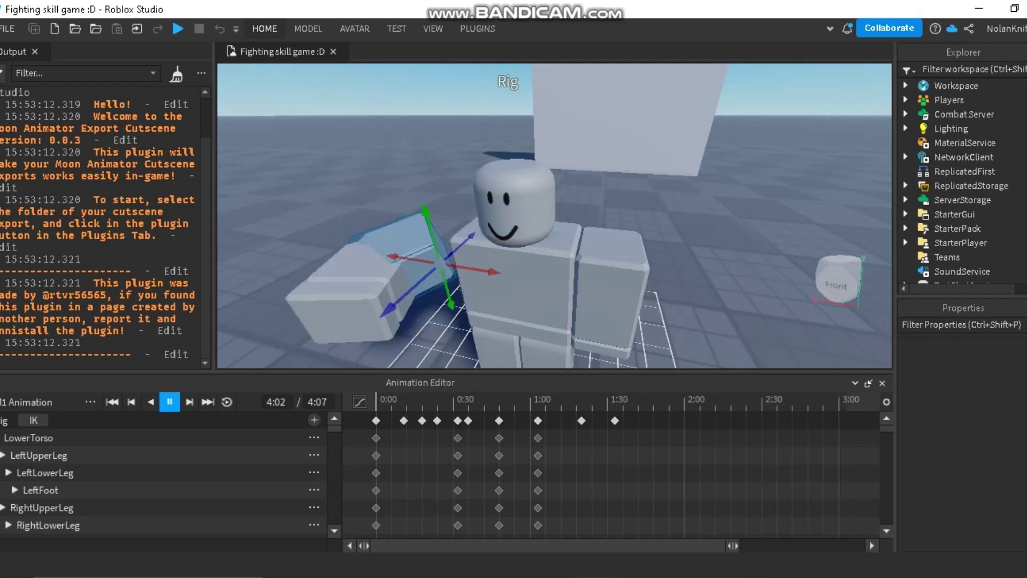
{"action": "left_click_drag", "start_coordinate": [548, 546], "coordinate": [672, 546]}
{"action": "key", "text": "space"}
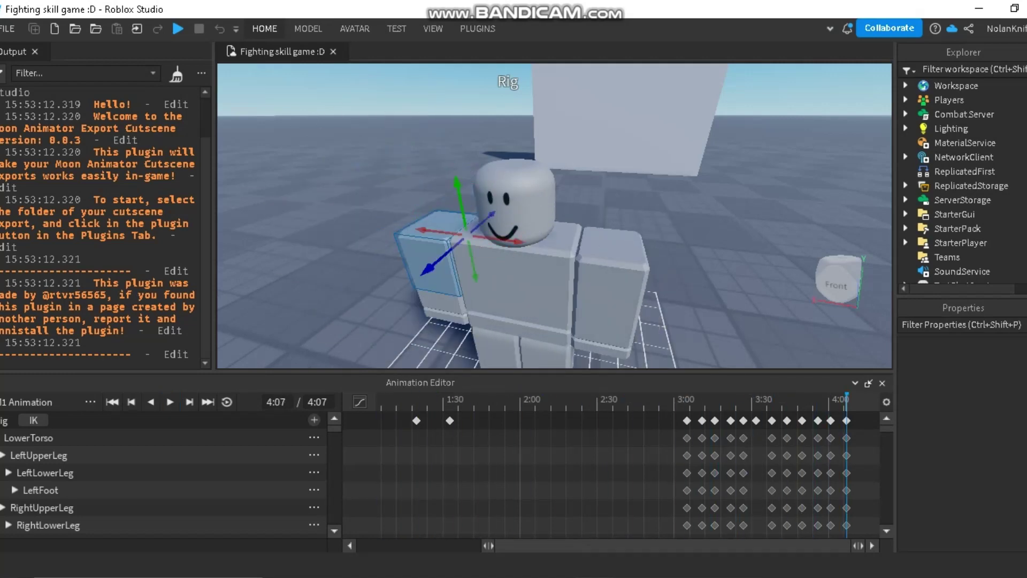
Step: Move the first four keyframes after 3:00 to about 1:51, 2:03, 2:14 and 2:26, playing the animation to check the timing
{"action": "left_click_drag", "start_coordinate": [687, 420], "coordinate": [497, 421]}
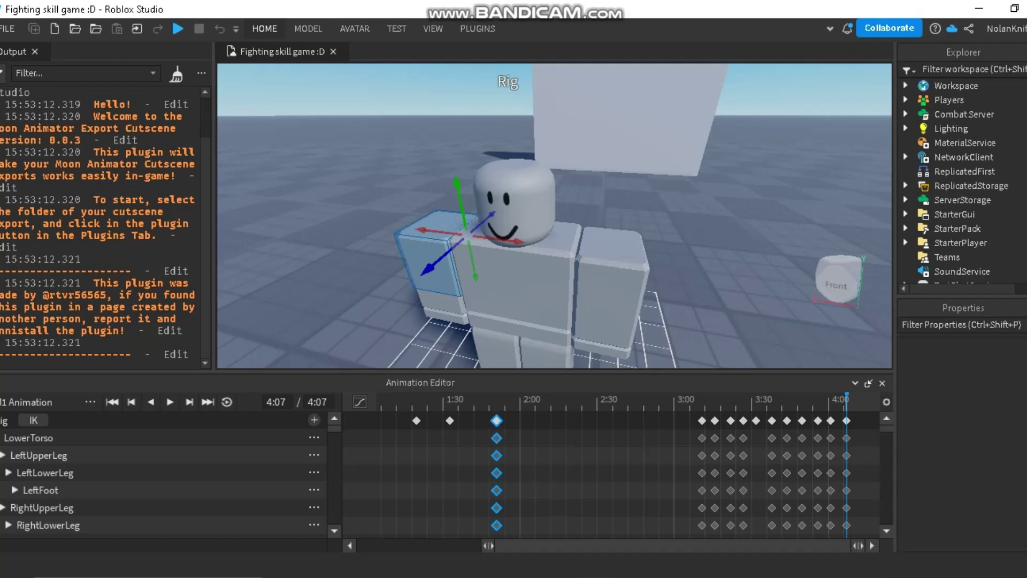
{"action": "left_click_drag", "start_coordinate": [702, 421], "coordinate": [528, 421]}
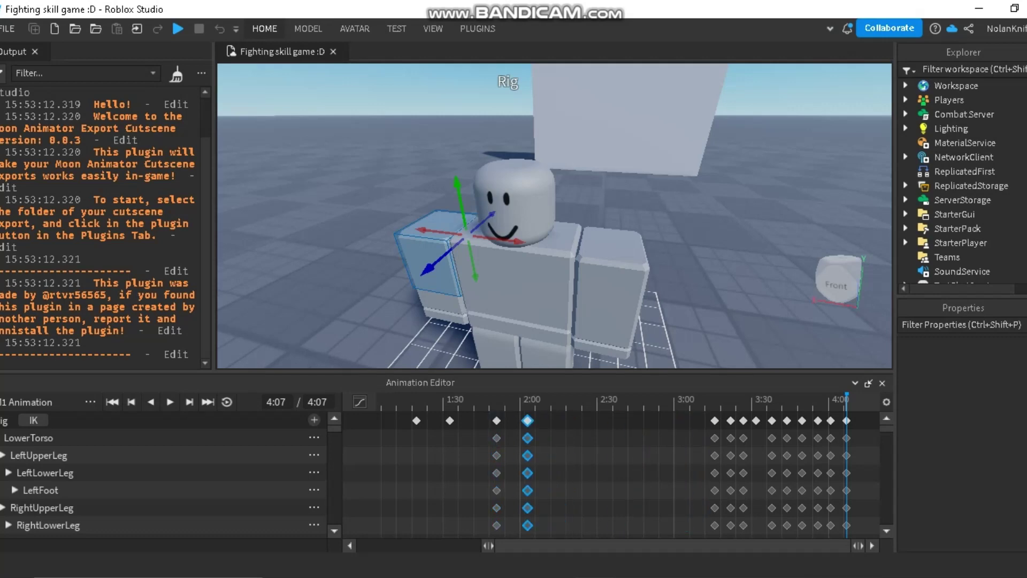
{"action": "left_click_drag", "start_coordinate": [714, 421], "coordinate": [555, 420]}
{"action": "left_click", "coordinate": [631, 470]}
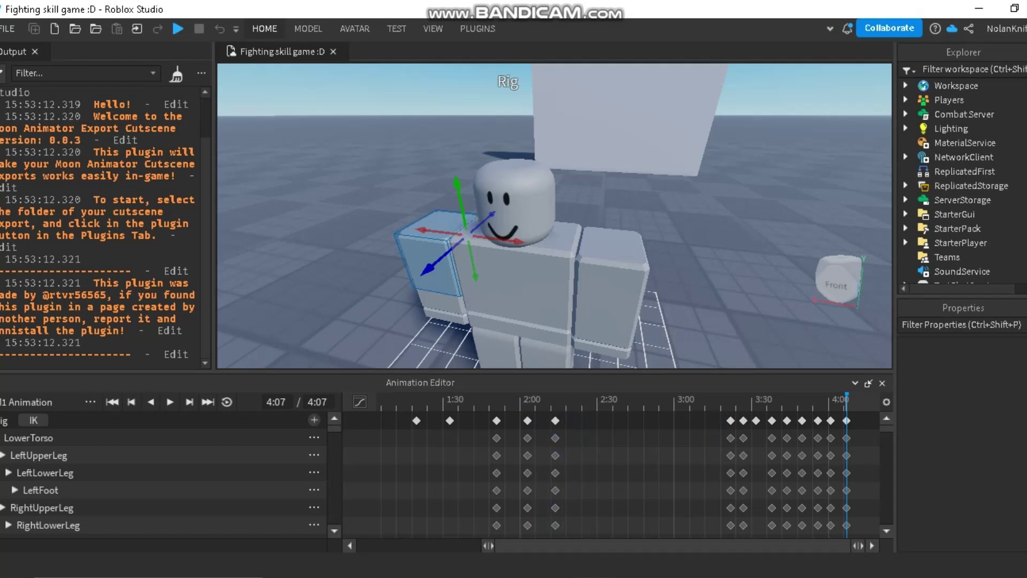
{"action": "key", "text": "space"}
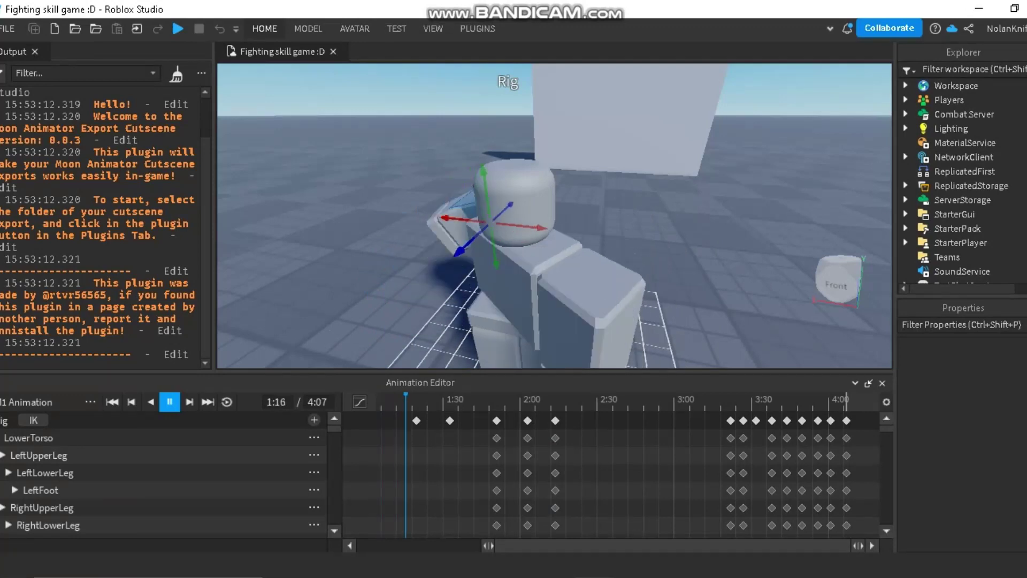
{"action": "key", "text": "space"}
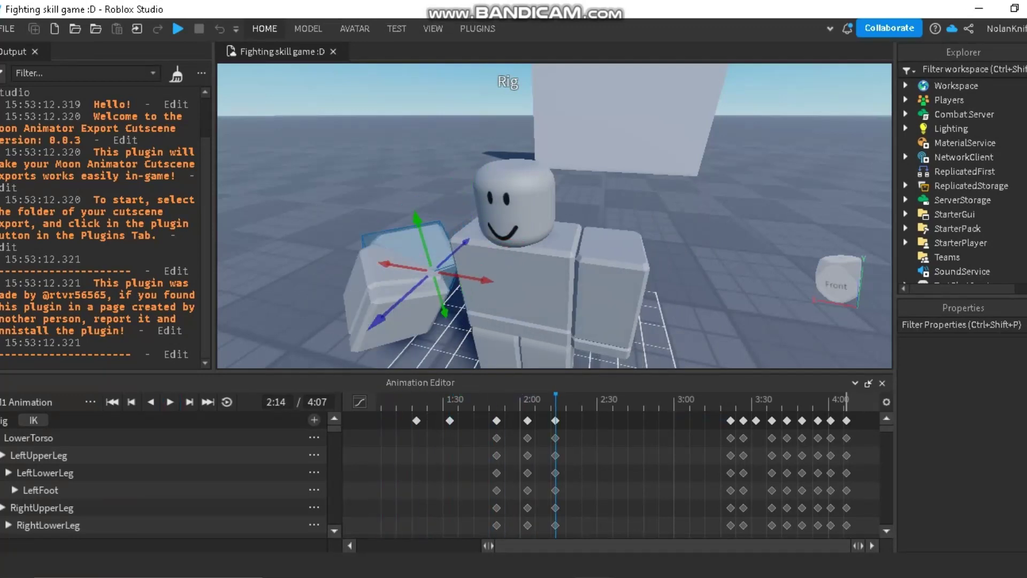
{"action": "left_click_drag", "start_coordinate": [730, 420], "coordinate": [586, 420]}
{"action": "key", "text": "space"}
{"action": "key", "text": "space"}
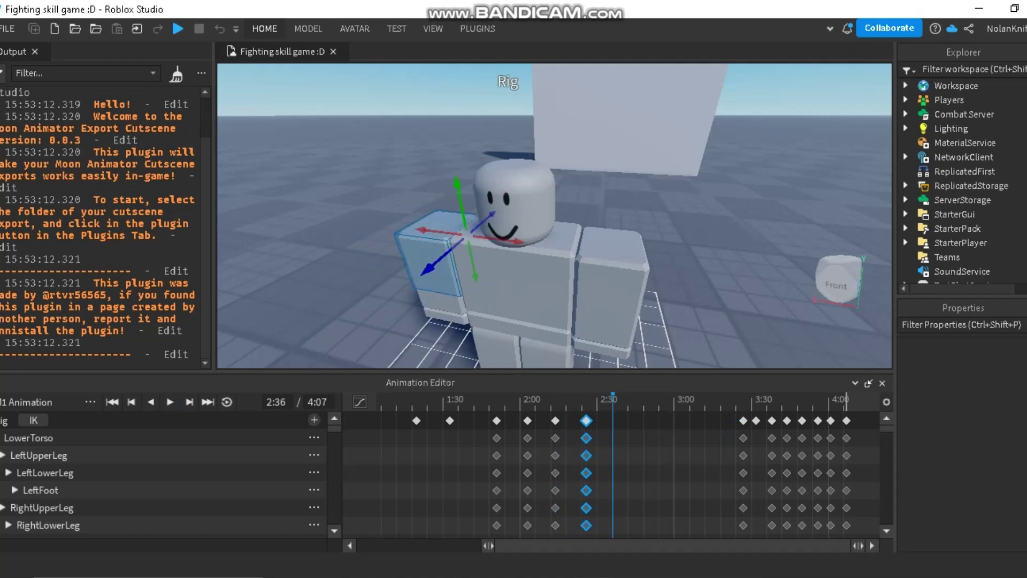
Step: Delete all keyframes between about 3:27 and 4:07 and play the shortened animation
{"action": "left_click_drag", "start_coordinate": [724, 427], "coordinate": [872, 415]}
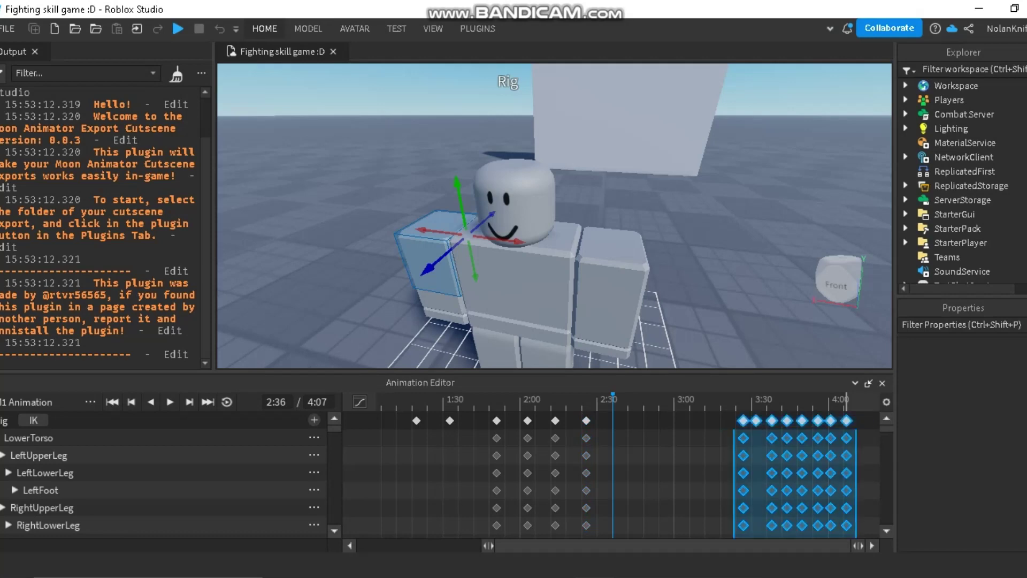
{"action": "right_click", "coordinate": [828, 418]}
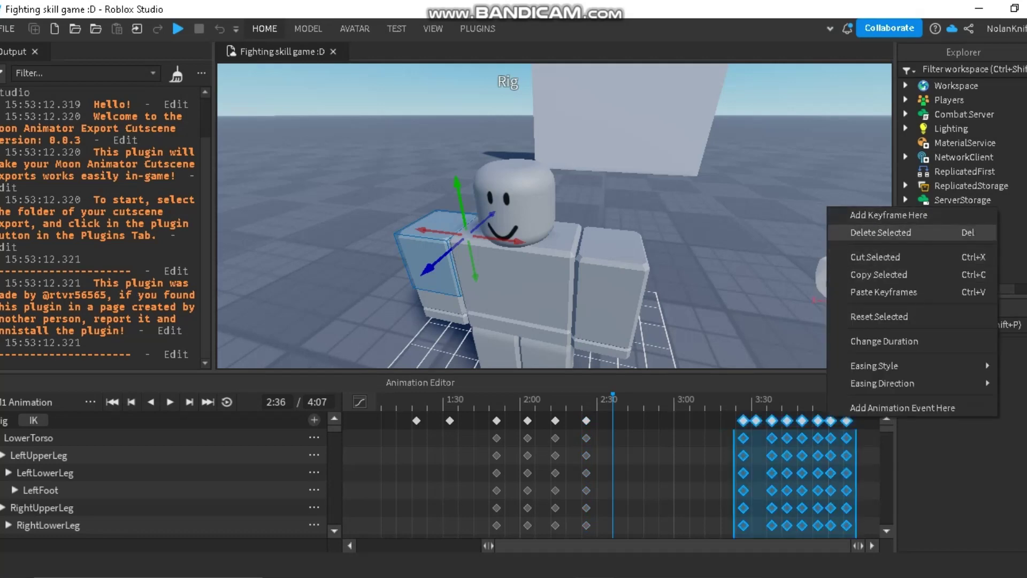
{"action": "left_click", "coordinate": [881, 233]}
{"action": "key", "text": "space"}
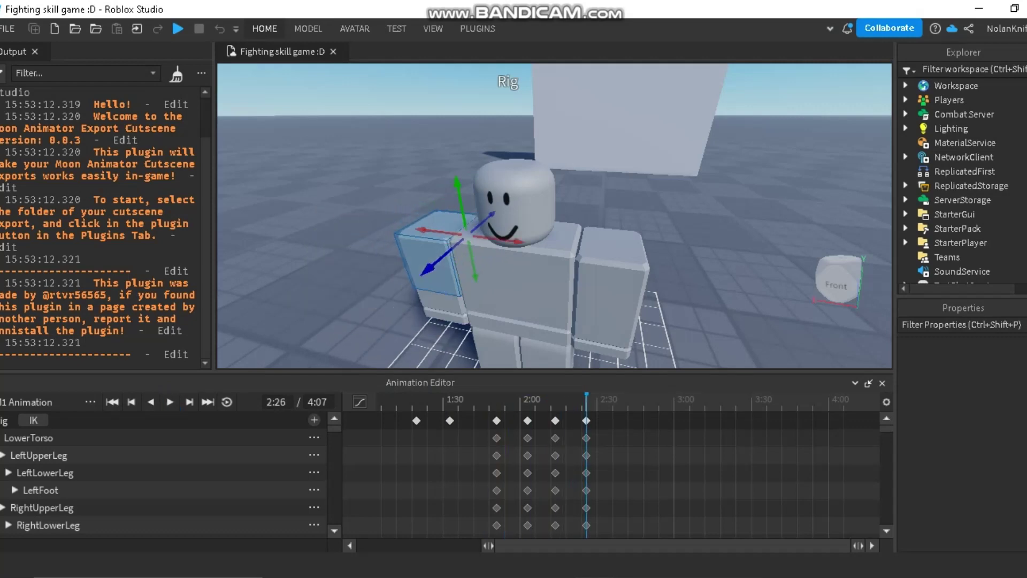
{"action": "key", "text": "space"}
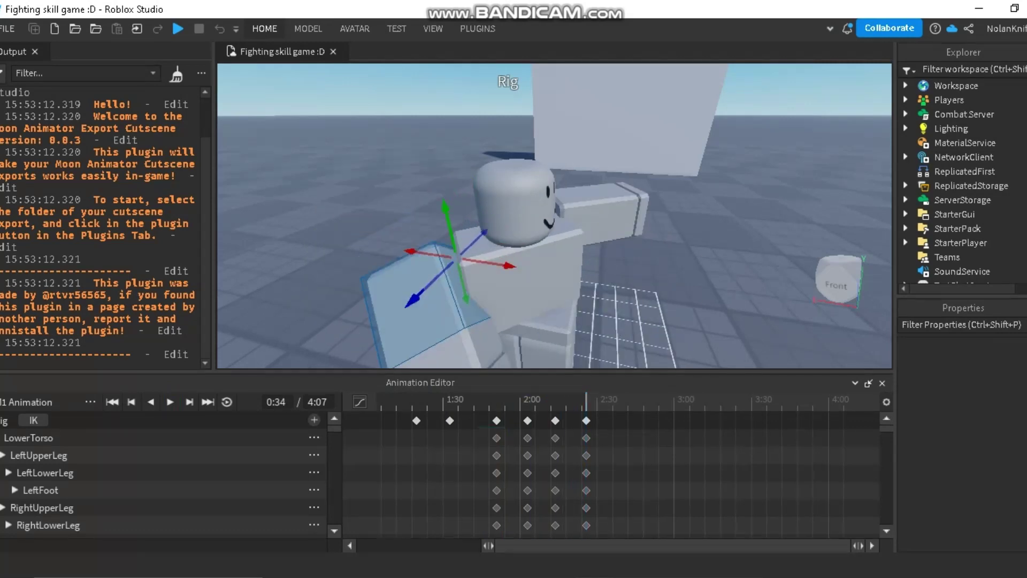
Step: Delete the four full-body keyframes between about 1:51 and 2:26 and play the remaining animation
{"action": "left_click_drag", "start_coordinate": [504, 428], "coordinate": [594, 416]}
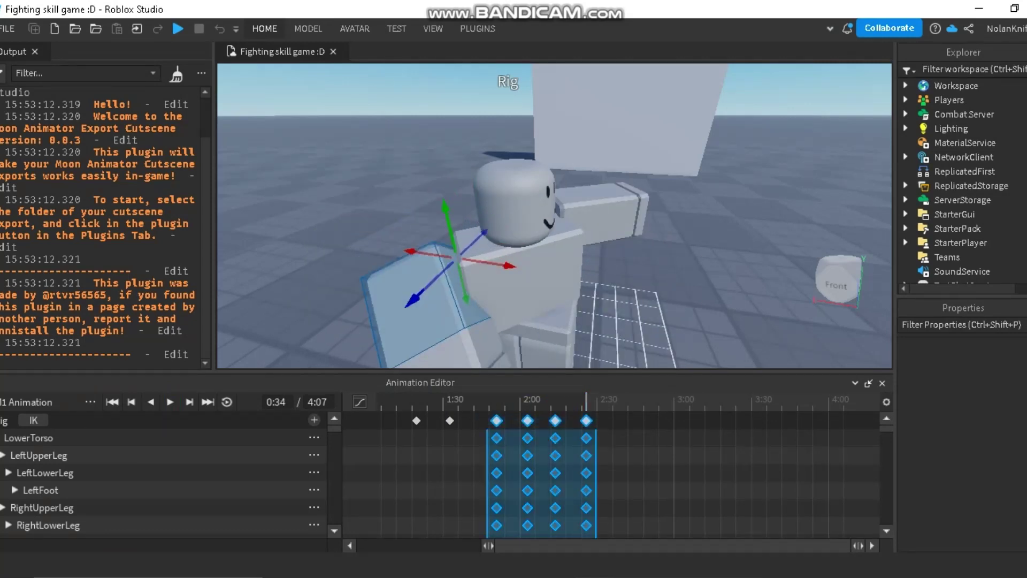
{"action": "right_click", "coordinate": [585, 420]}
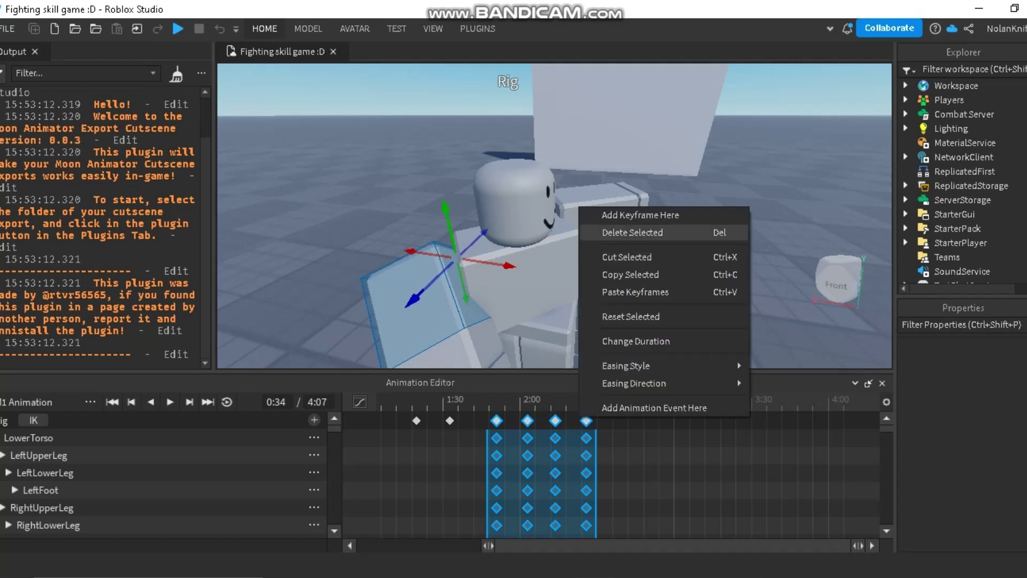
{"action": "left_click", "coordinate": [632, 232]}
{"action": "key", "text": "space"}
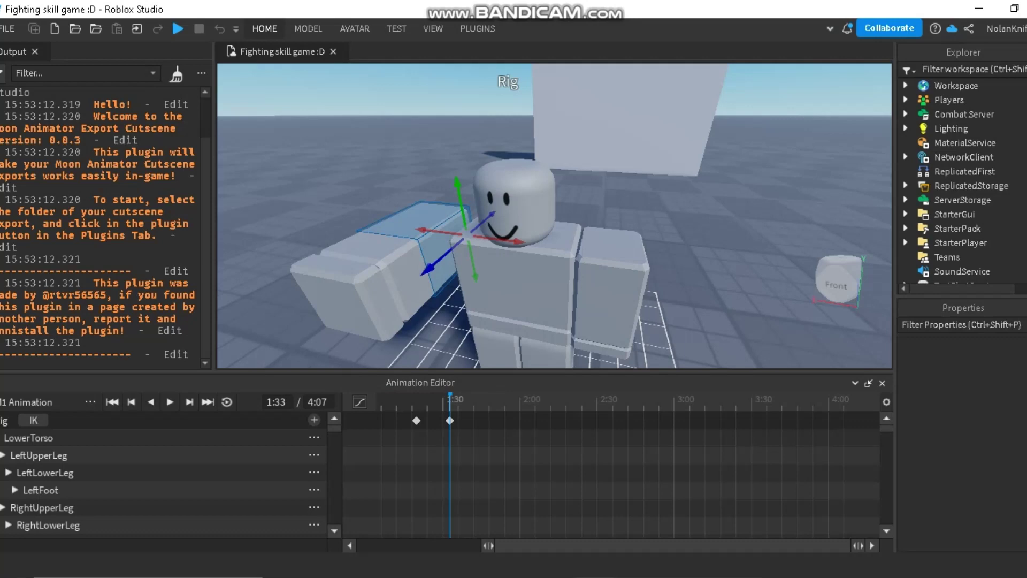
Step: Add a keyframe for all body parts at 1:40 and pull the right upper arm backward along its blue axis
{"action": "right_click_drag", "start_coordinate": [509, 299], "coordinate": [515, 294]}
{"action": "scroll", "coordinate": [514, 300], "scroll_direction": "down", "scroll_amount": 6}
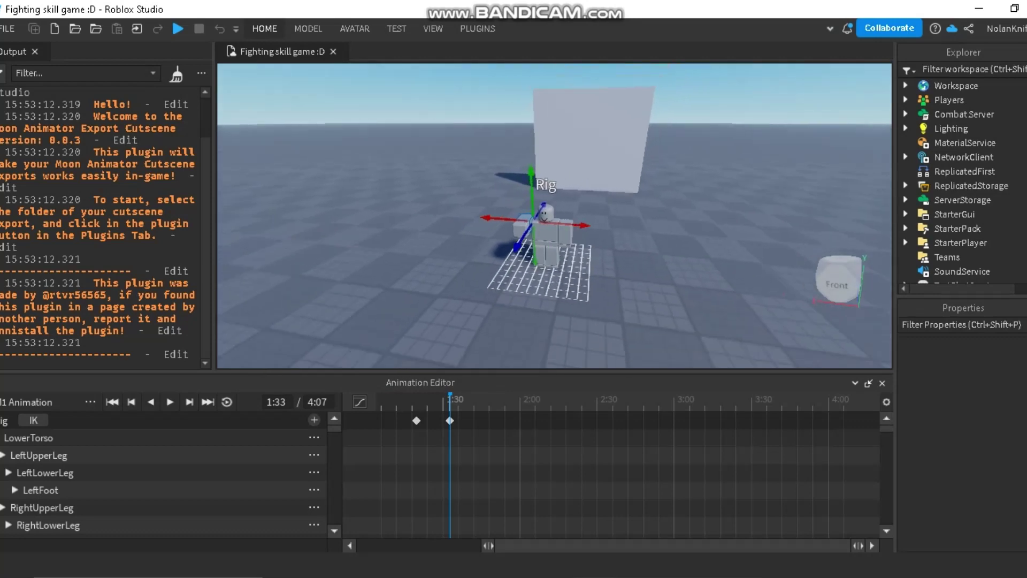
{"action": "scroll", "coordinate": [513, 300], "scroll_direction": "up", "scroll_amount": 6}
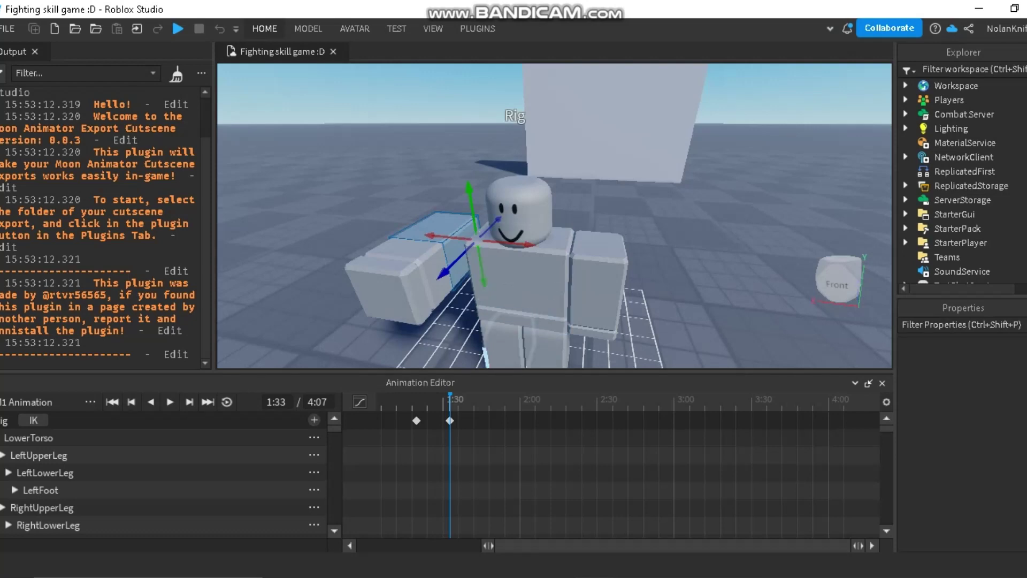
{"action": "right_click", "coordinate": [468, 420]}
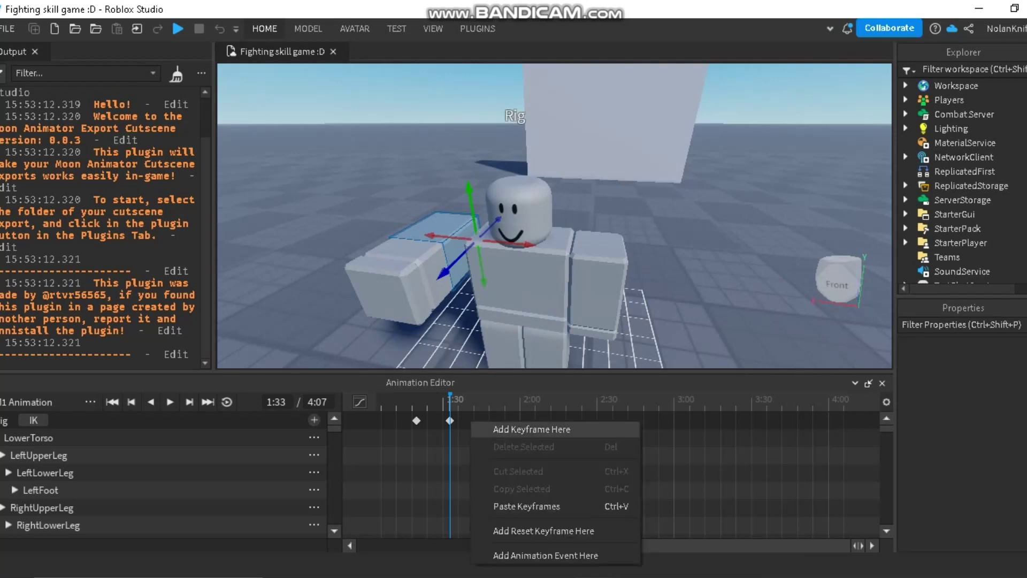
{"action": "left_click", "coordinate": [522, 362]}
{"action": "left_click", "coordinate": [468, 421]}
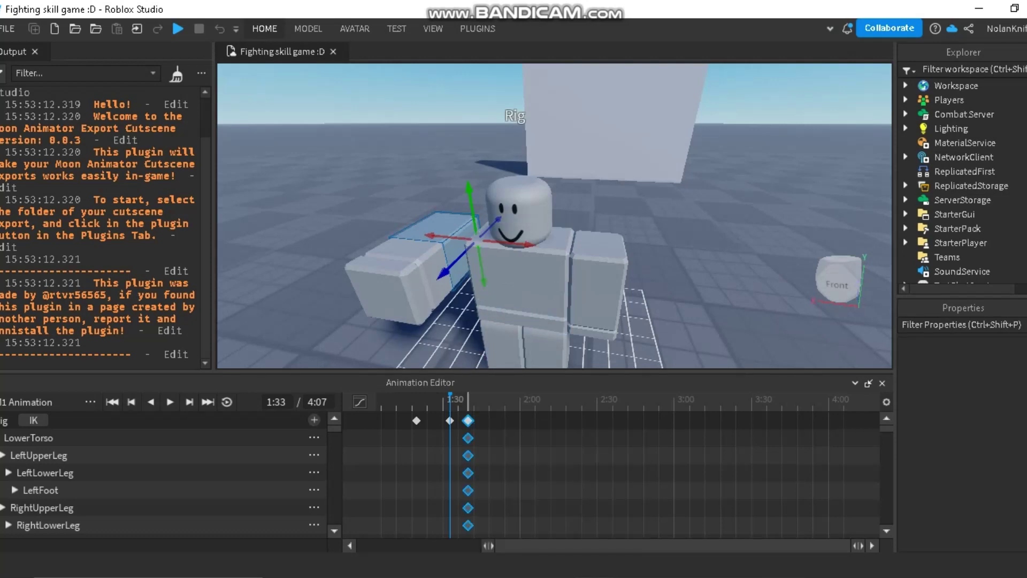
{"action": "left_click", "coordinate": [468, 402]}
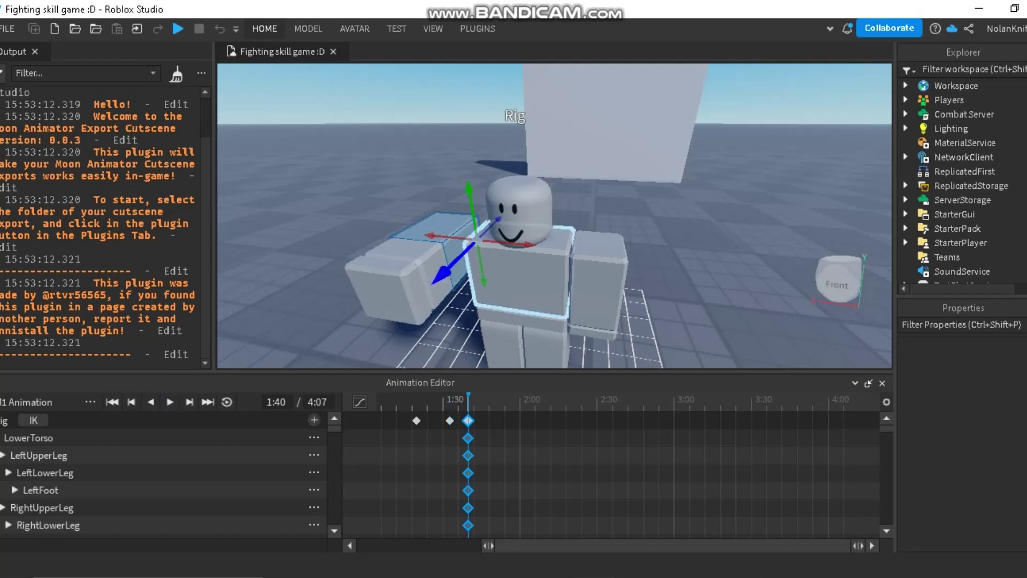
{"action": "left_click_drag", "start_coordinate": [498, 219], "coordinate": [515, 205]}
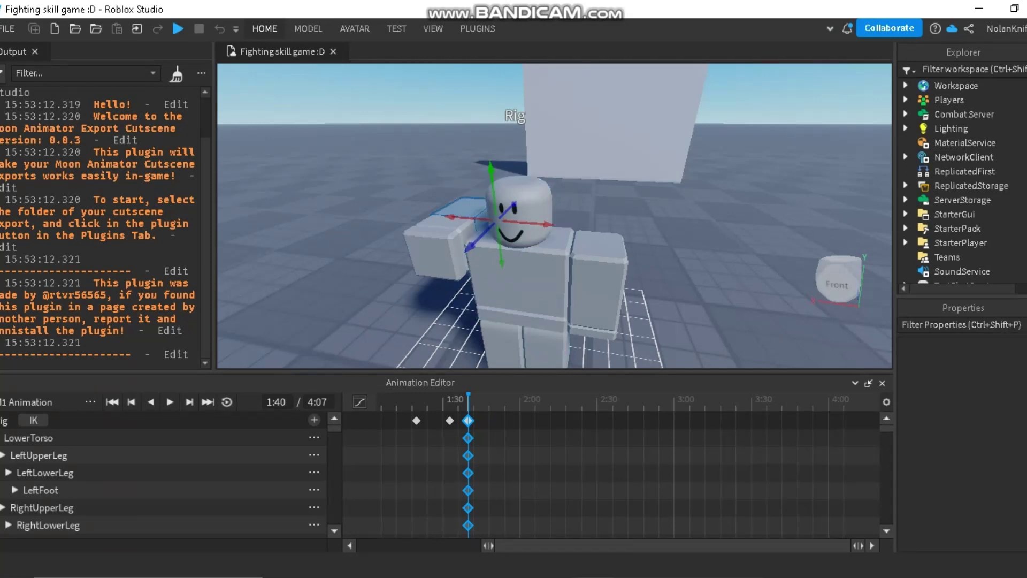
Step: Add a keyframe for all body parts at 1:48, push the right upper arm forward along its blue axis, and play back the swing
{"action": "right_click", "coordinate": [488, 421]}
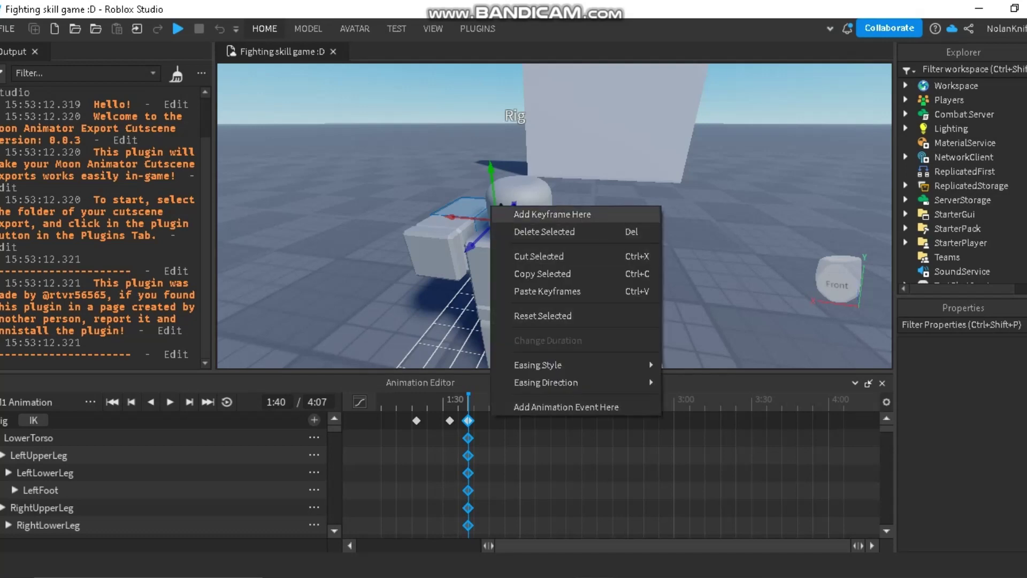
{"action": "left_click", "coordinate": [530, 214]}
{"action": "key", "text": "space"}
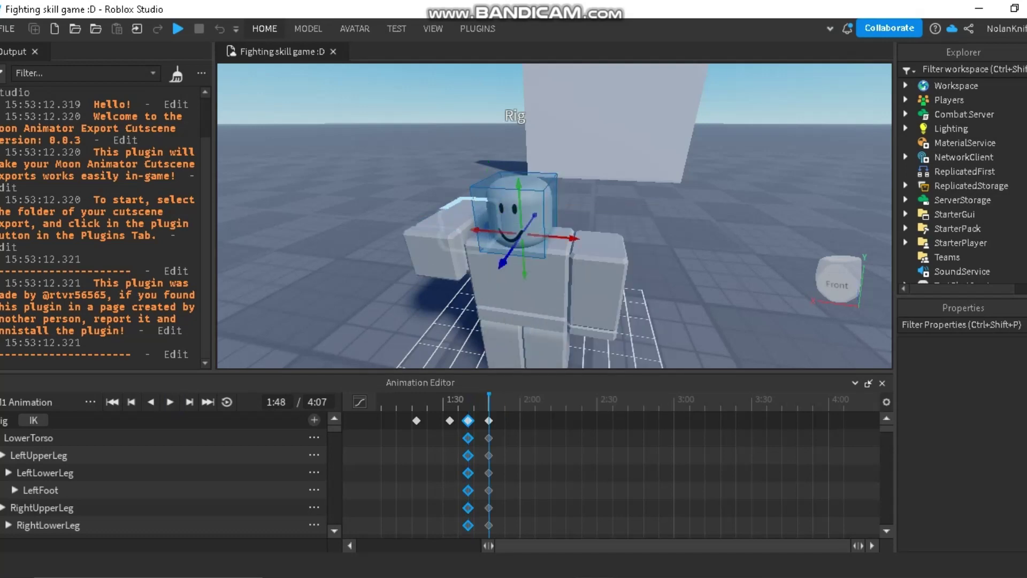
{"action": "left_click_drag", "start_coordinate": [472, 245], "coordinate": [402, 313]}
{"action": "key", "text": "space"}
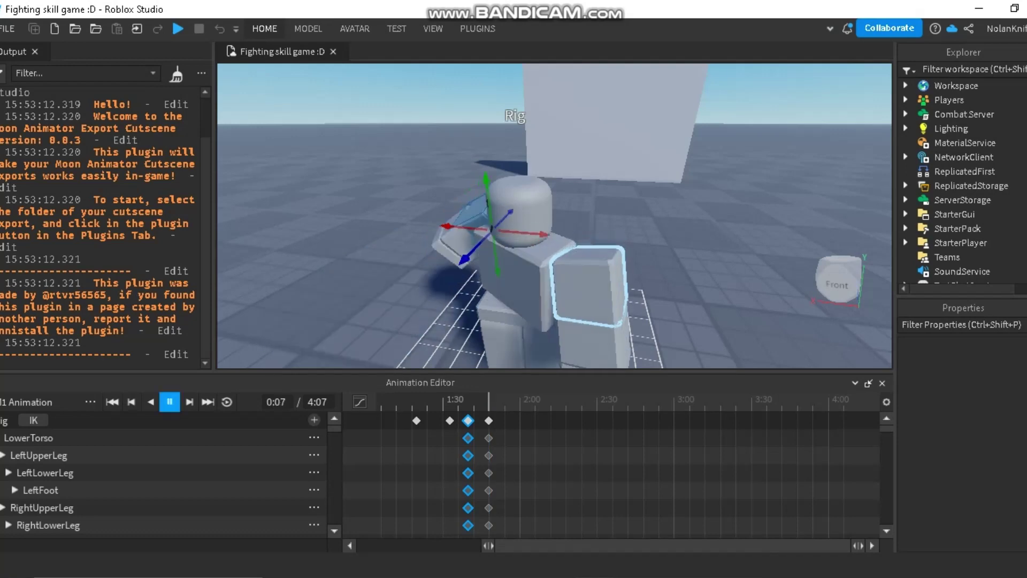
{"action": "key", "text": "space"}
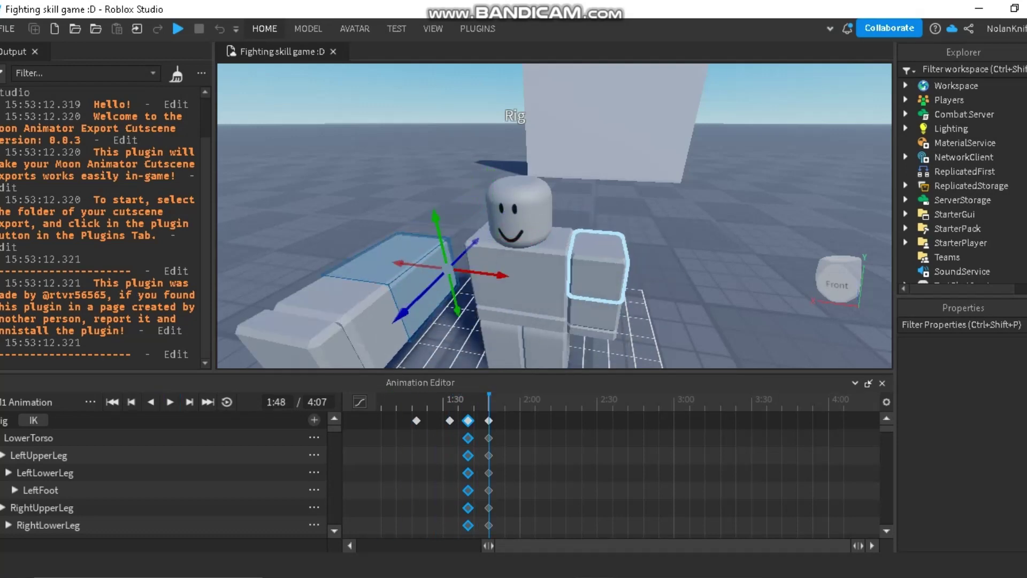
{"action": "key", "text": "space"}
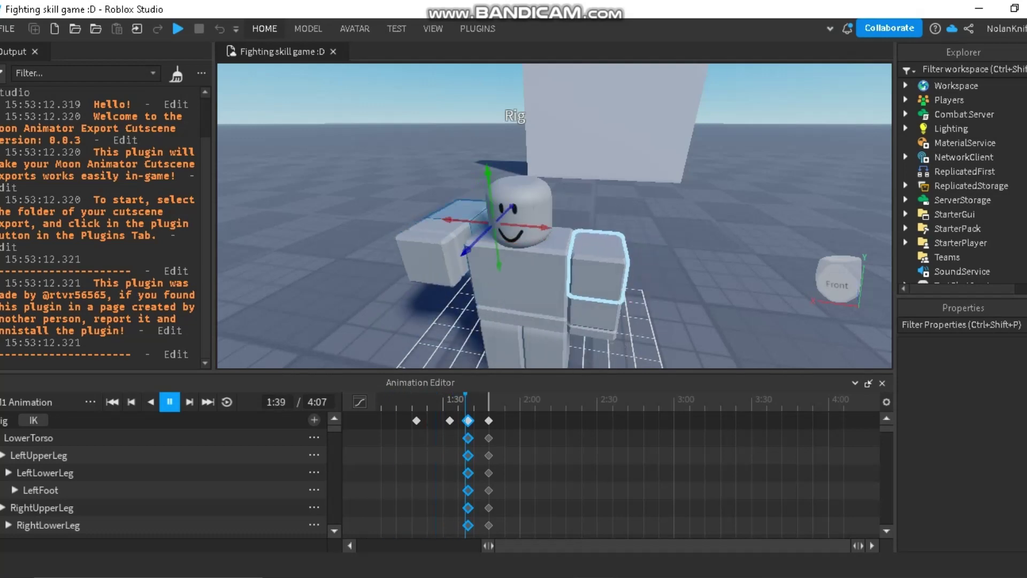
{"action": "key", "text": "space"}
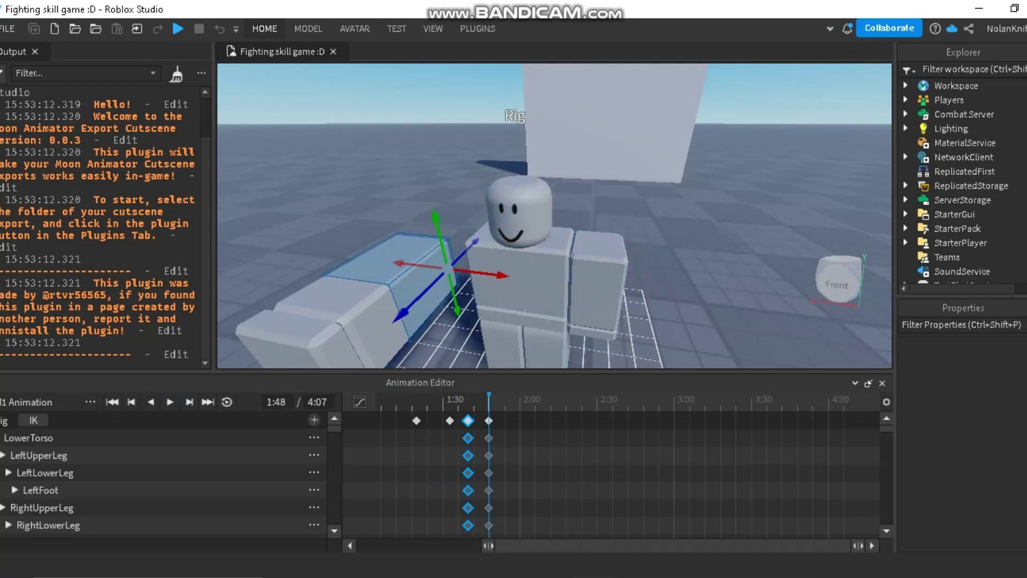
Step: Add a keyframe for all body parts at 1:56 and pull the right upper arm backward along its blue axis
{"action": "right_click", "coordinate": [509, 420]}
{"action": "left_click", "coordinate": [540, 218]}
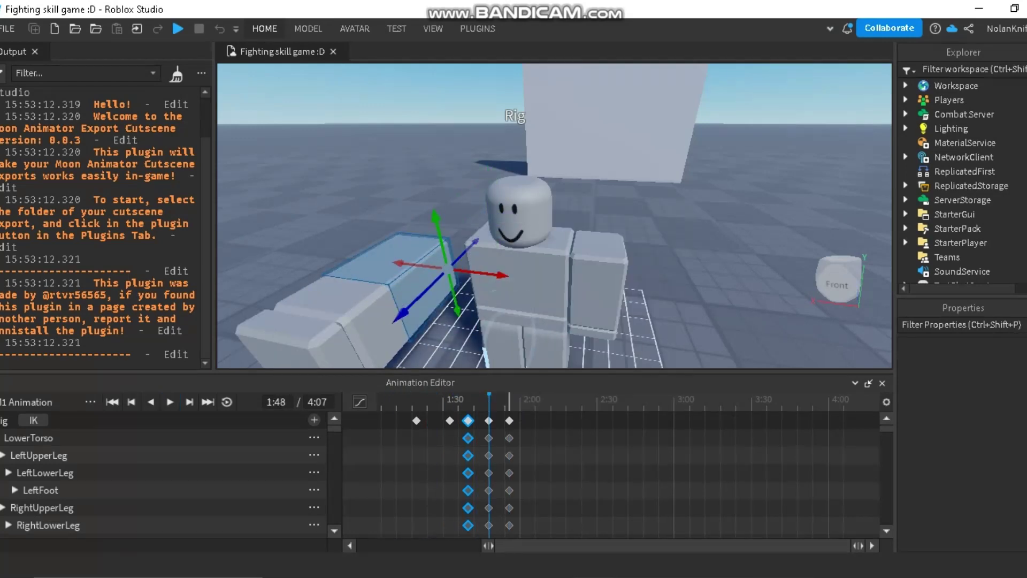
{"action": "left_click", "coordinate": [510, 400]}
{"action": "key", "text": "space"}
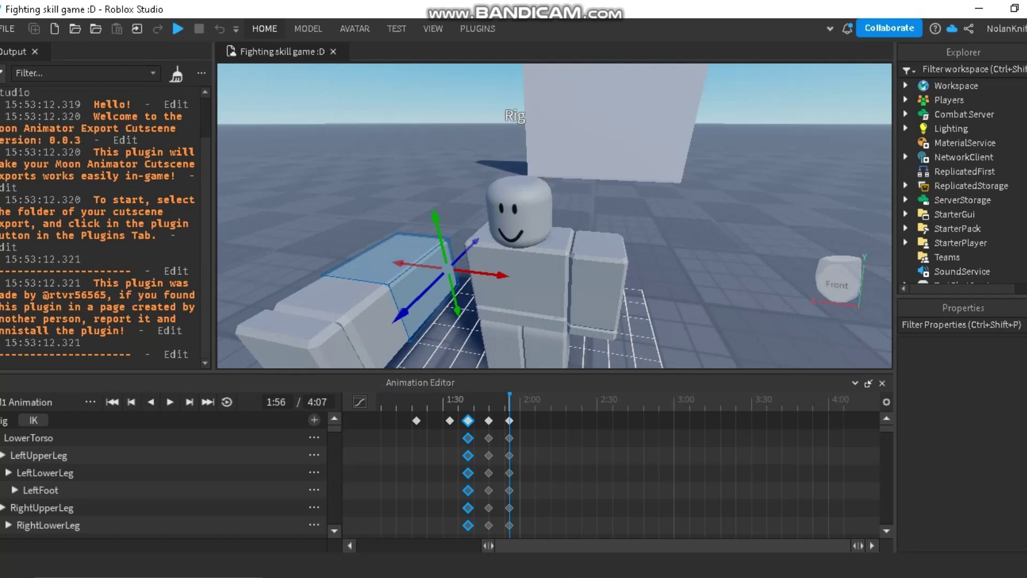
{"action": "left_click_drag", "start_coordinate": [474, 242], "coordinate": [498, 220]}
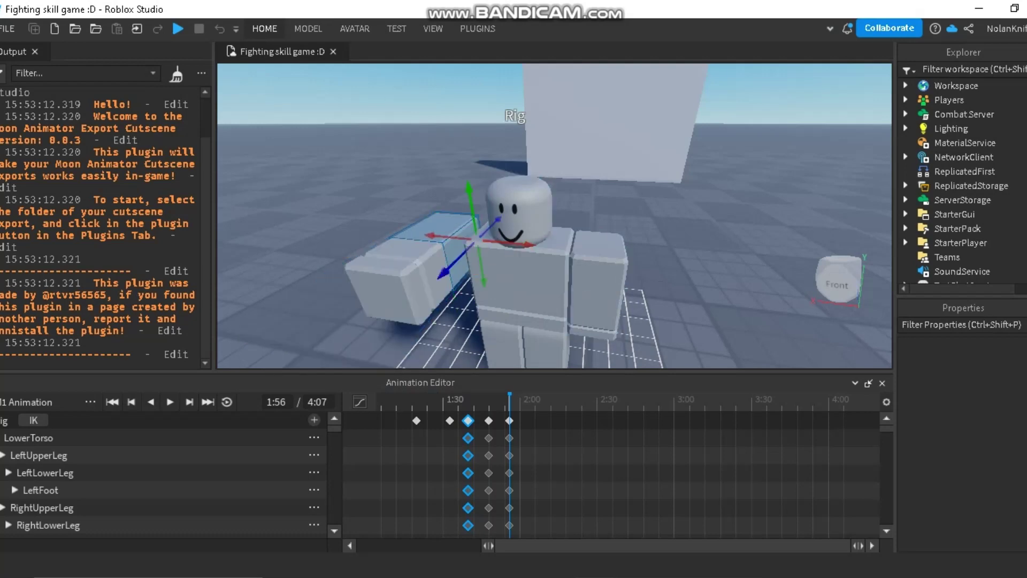
Step: Add a keyframe for all body parts at 2:04, rotate the right upper arm down to the rig's side, and play back the swing
{"action": "right_click", "coordinate": [530, 420]}
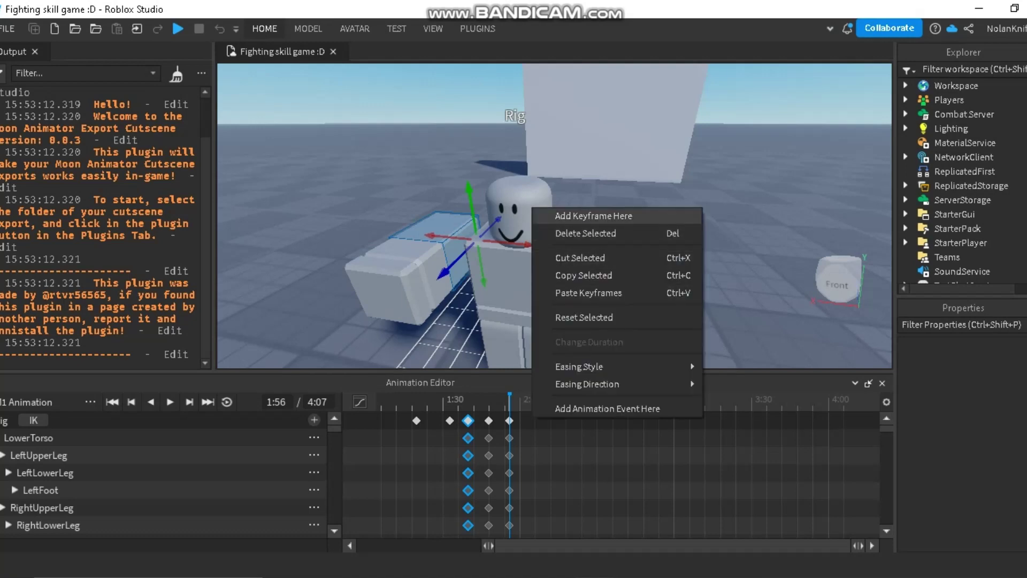
{"action": "left_click", "coordinate": [583, 215]}
{"action": "key", "text": "space"}
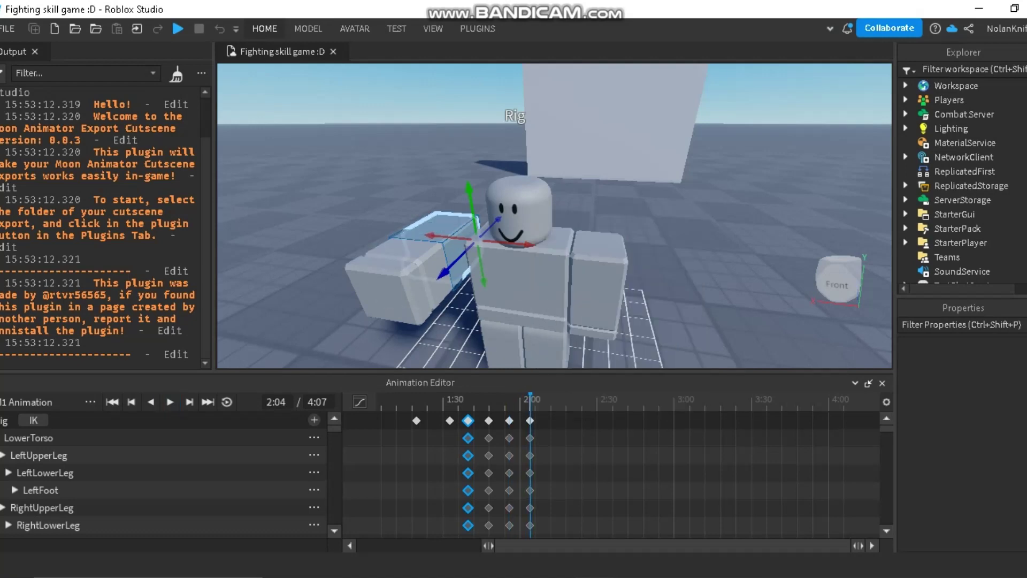
{"action": "left_click", "coordinate": [264, 29]}
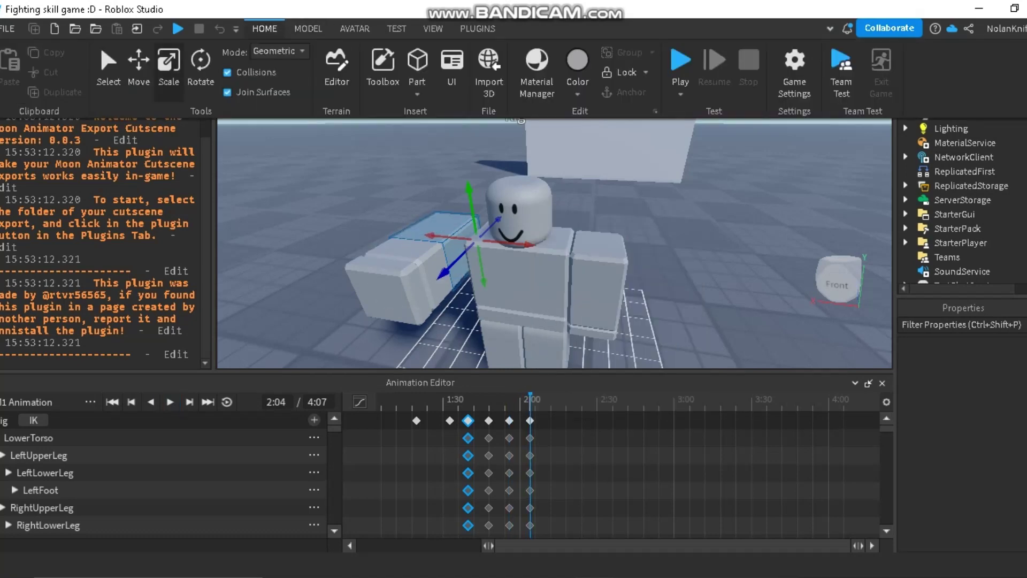
{"action": "key", "text": "ctrl+4"}
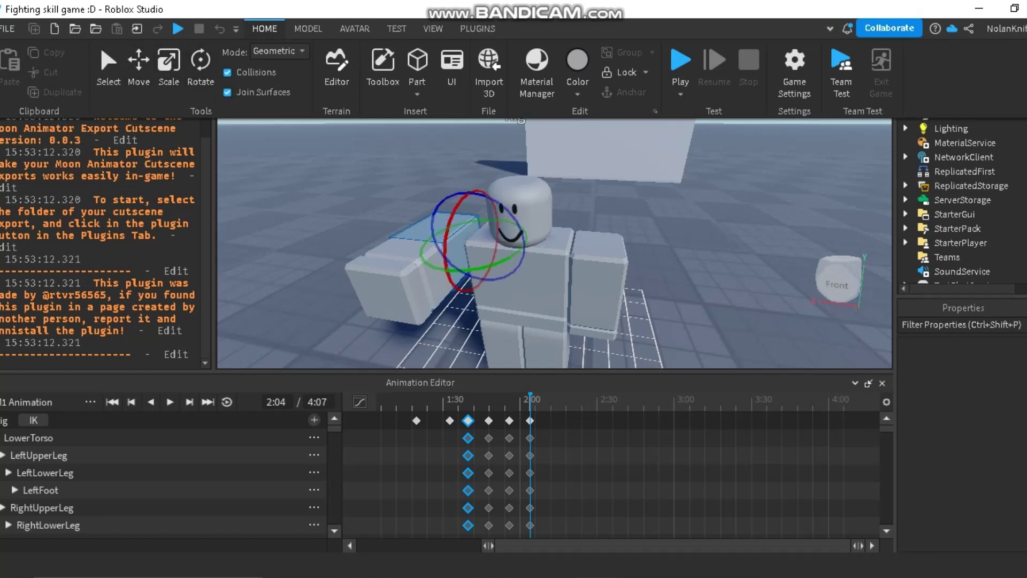
{"action": "left_click_drag", "start_coordinate": [446, 272], "coordinate": [483, 281]}
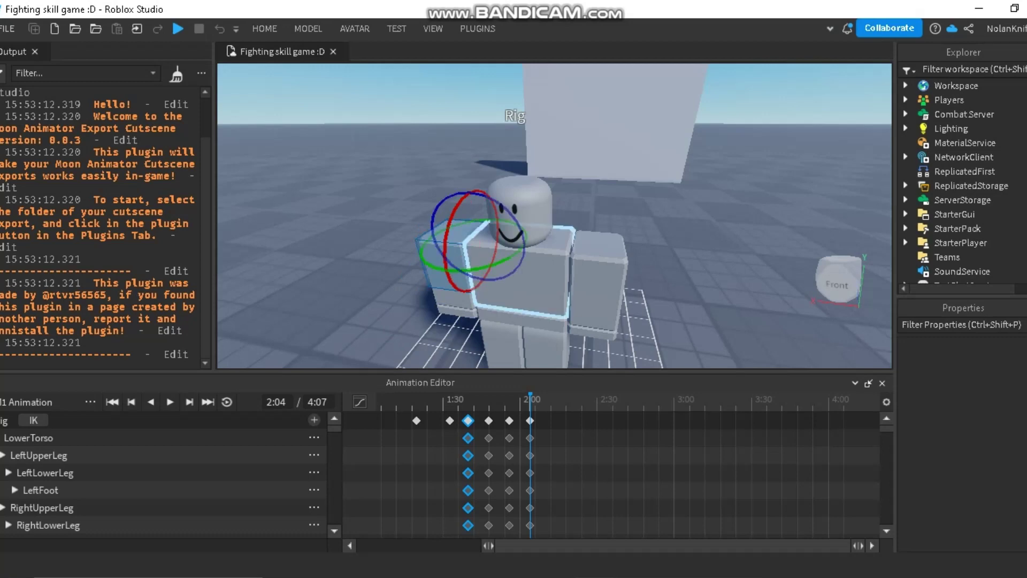
{"action": "key", "text": "space"}
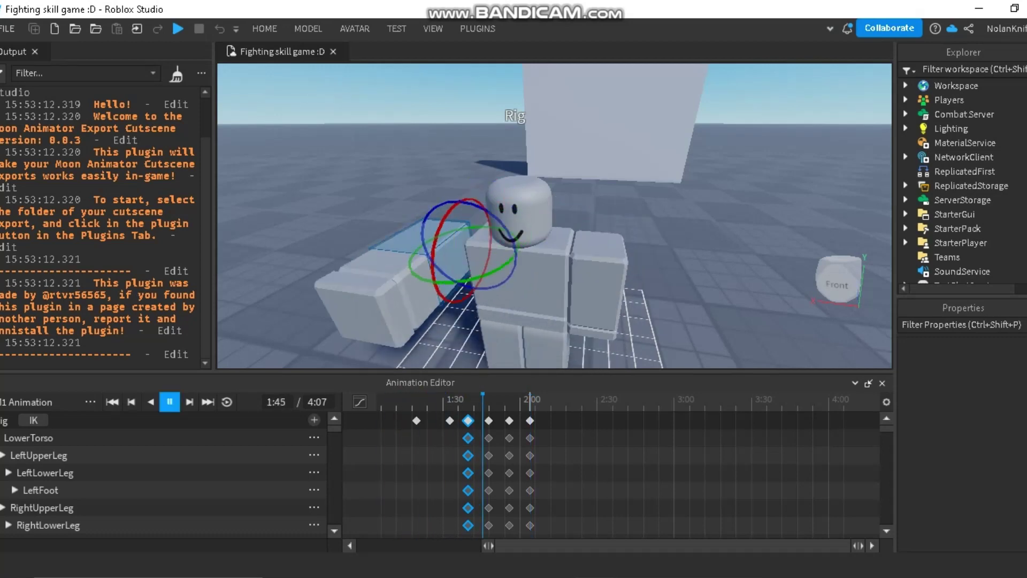
{"action": "right_click_drag", "start_coordinate": [555, 216], "coordinate": [569, 213]}
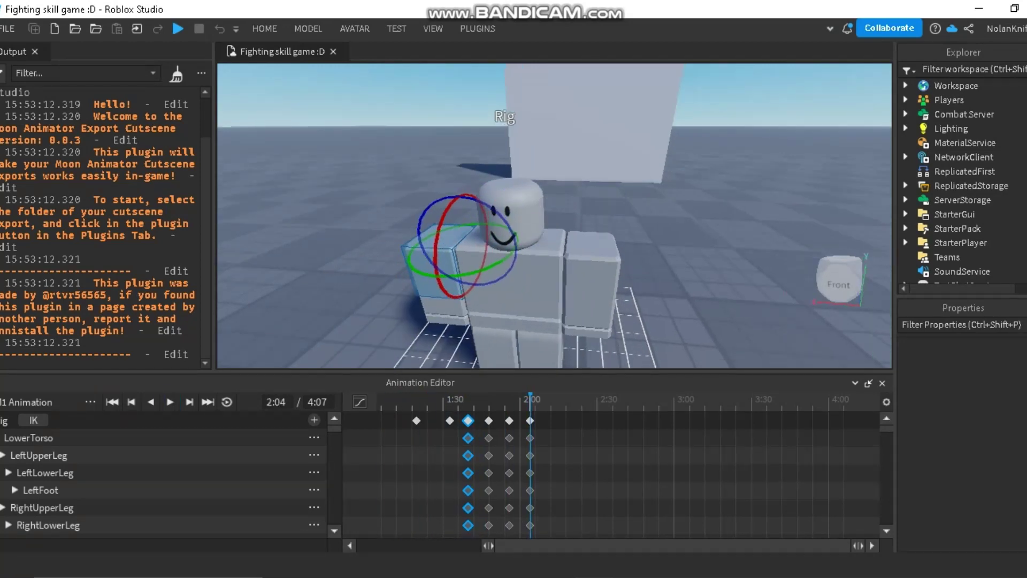
Step: Copy the four full-body keyframes between 1:40 and 2:04 and select the left upper arm for posing
{"action": "left_click_drag", "start_coordinate": [458, 427], "coordinate": [558, 413]}
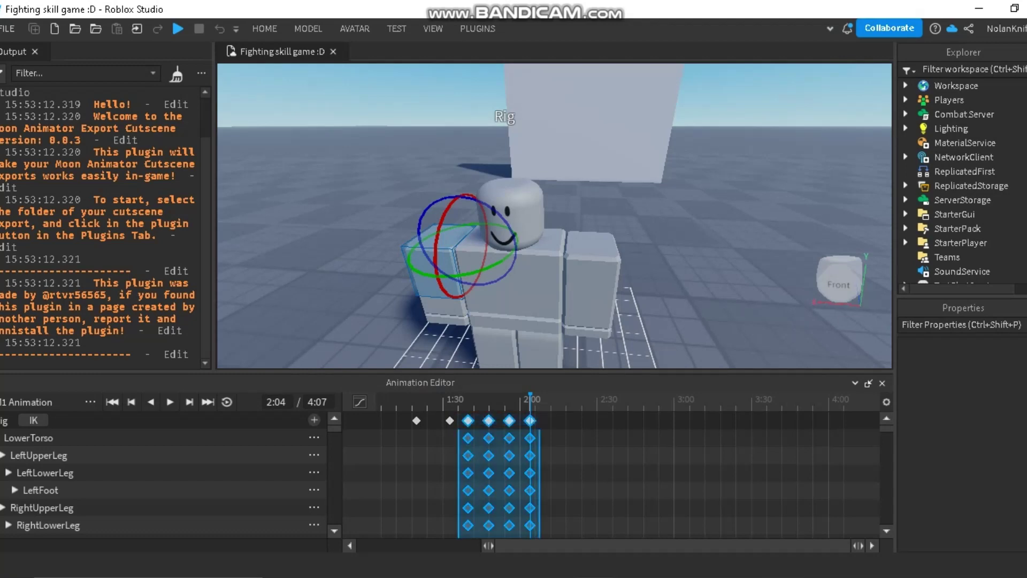
{"action": "left_click", "coordinate": [539, 348]}
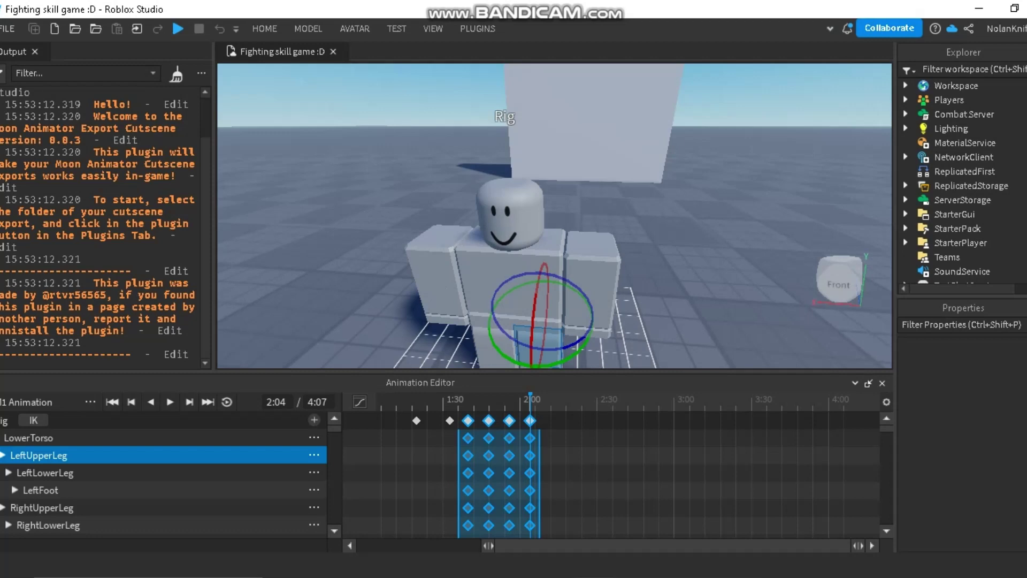
{"action": "left_click", "coordinate": [45, 473]}
{"action": "left_click", "coordinate": [41, 490]}
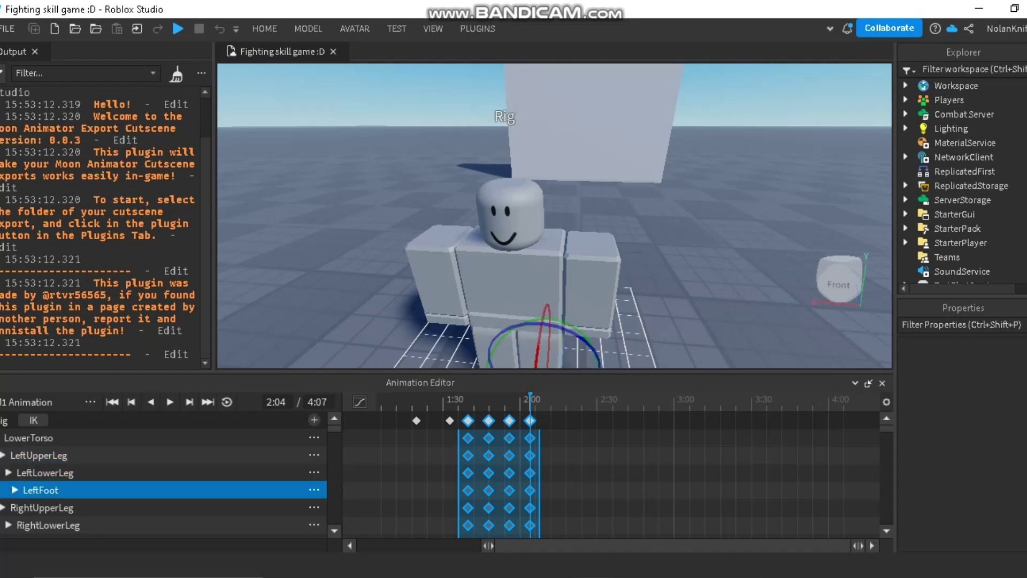
{"action": "left_click", "coordinate": [29, 437]}
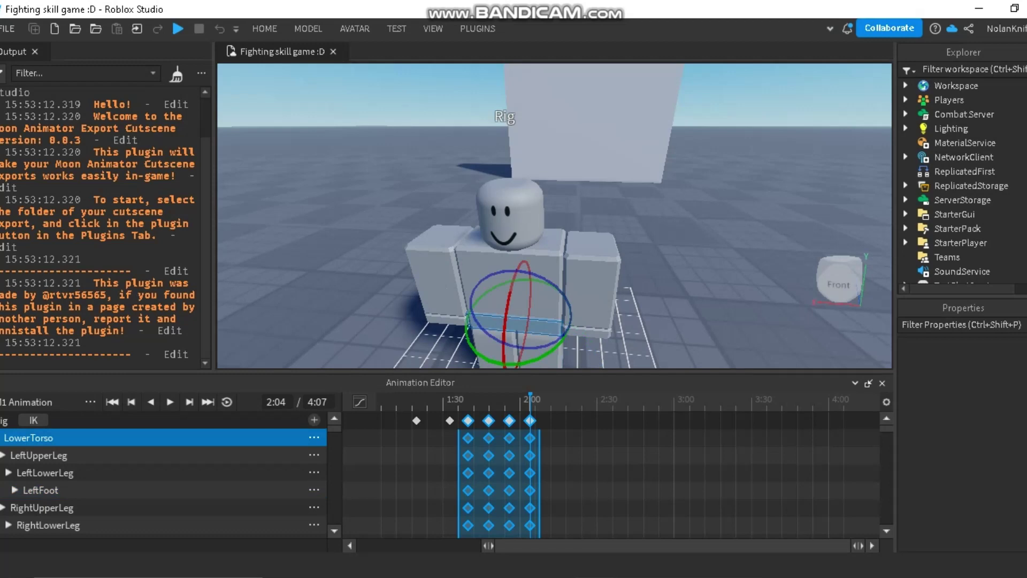
{"action": "scroll", "coordinate": [160, 481], "scroll_direction": "down", "scroll_amount": 1}
{"action": "scroll", "coordinate": [160, 481], "scroll_direction": "down", "scroll_amount": 3}
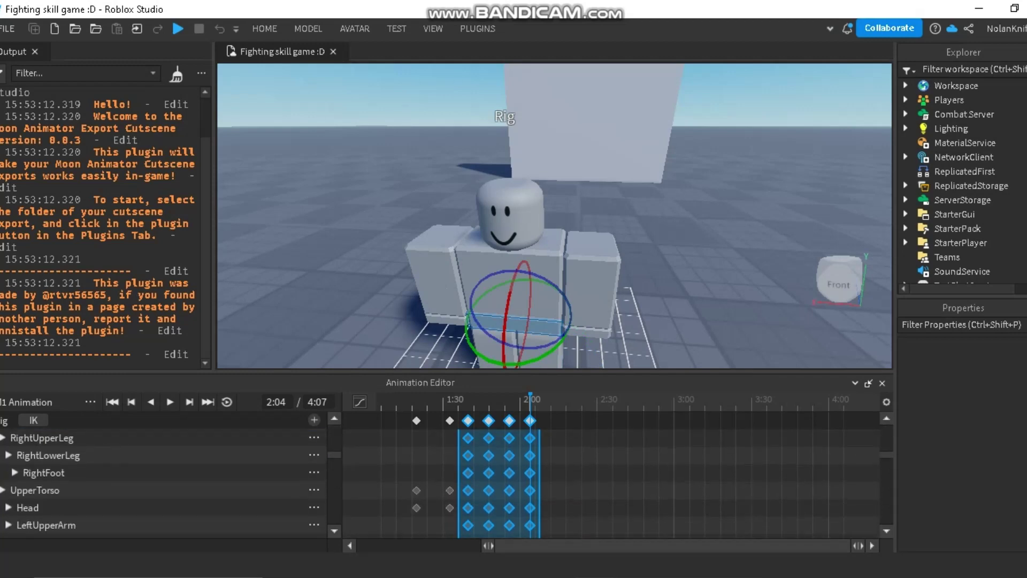
{"action": "scroll", "coordinate": [161, 481], "scroll_direction": "down", "scroll_amount": 1}
{"action": "left_click", "coordinate": [46, 507]}
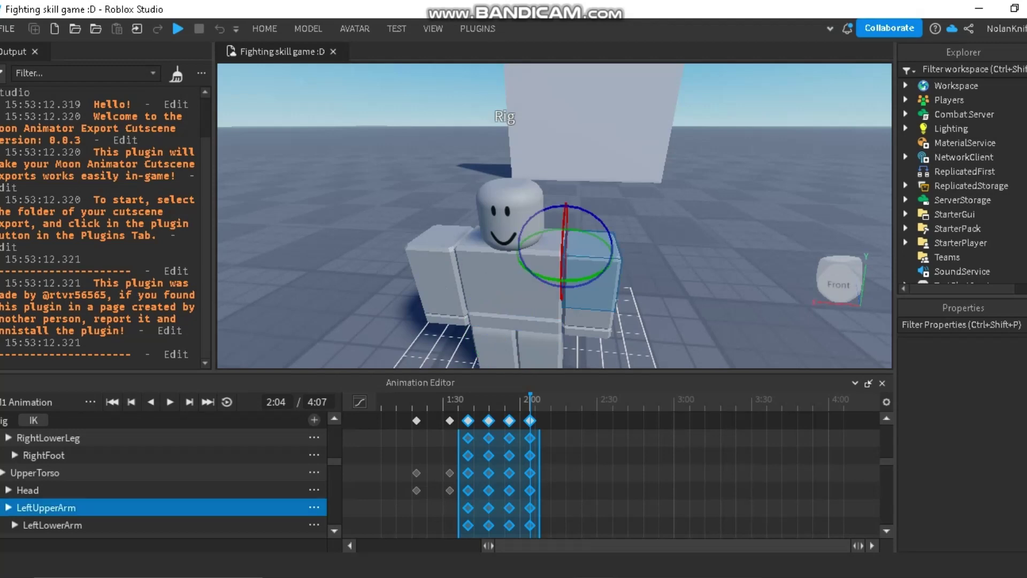
Step: Paste the copied swing keyframes at 2:04 and play back the extended animation
{"action": "key", "text": "Escape"}
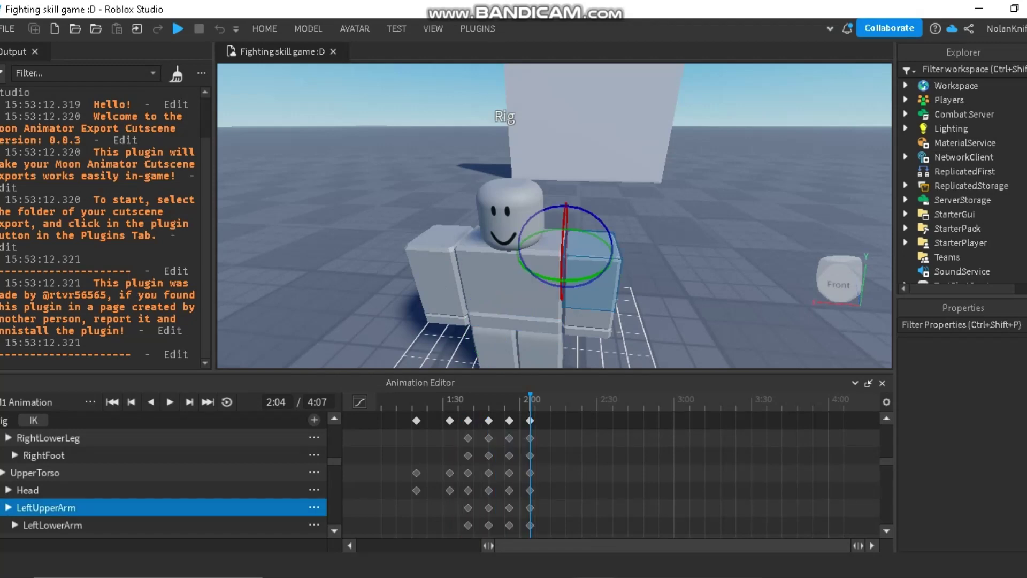
{"action": "scroll", "coordinate": [559, 471], "scroll_direction": "down", "scroll_amount": 1, "text": "ctrl"}
{"action": "key", "text": "ctrl+v"}
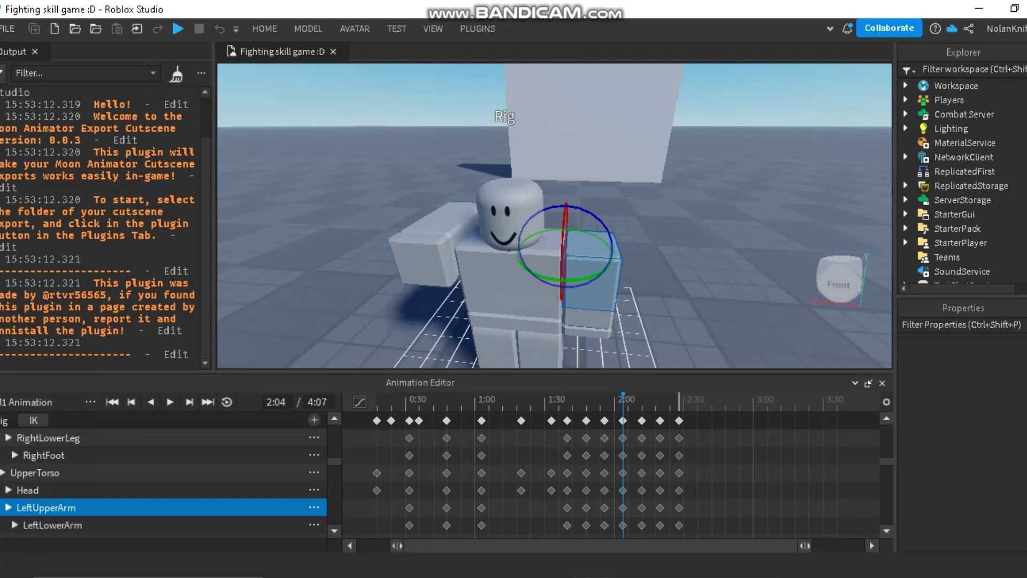
{"action": "key", "text": "space"}
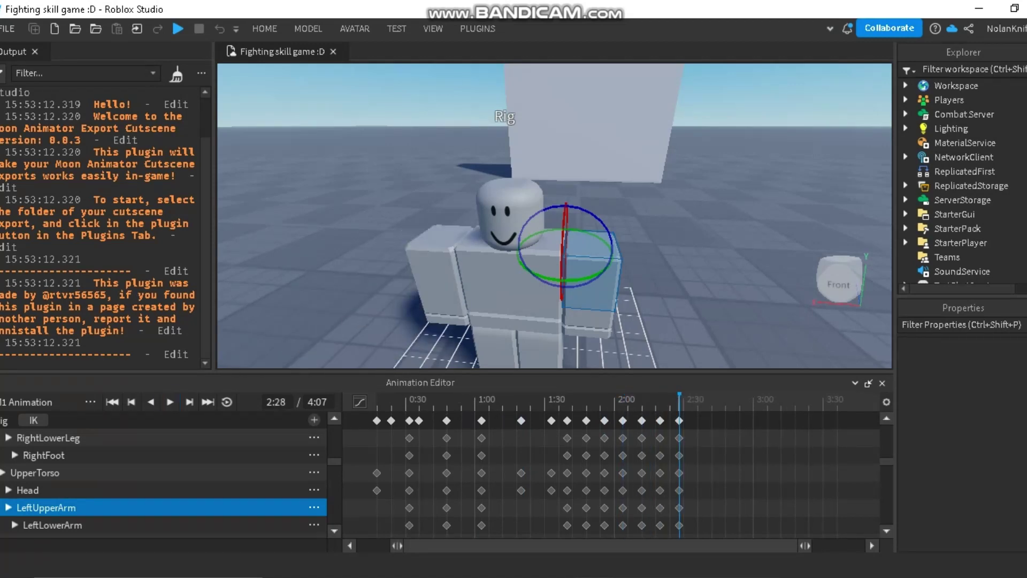
{"action": "key", "text": "space"}
Step: Delete the four full-body keyframes between 2:04 and 2:28
{"action": "left_click_drag", "start_coordinate": [712, 437], "coordinate": [616, 418]}
{"action": "right_click", "coordinate": [620, 419]}
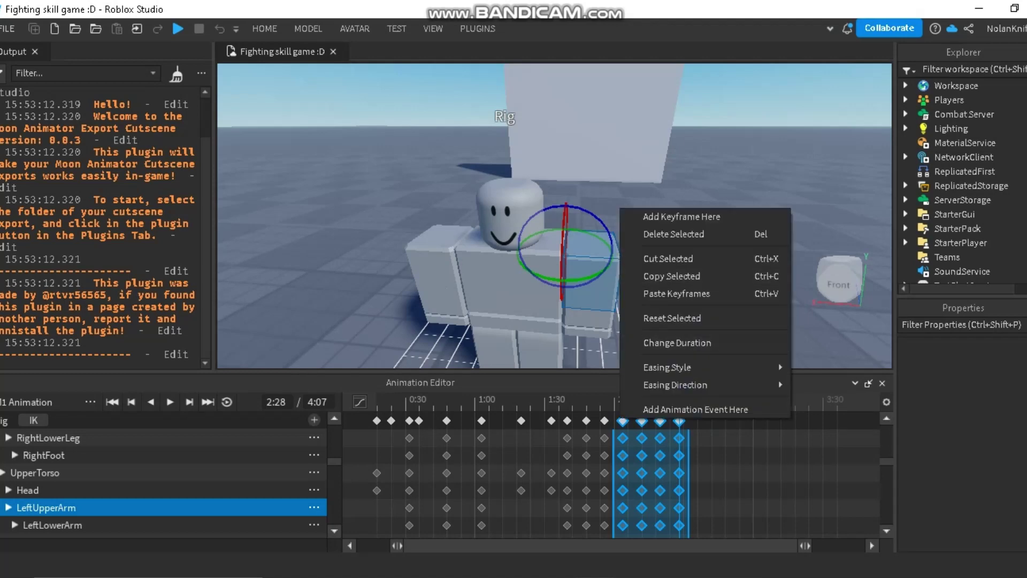
{"action": "left_click", "coordinate": [674, 234]}
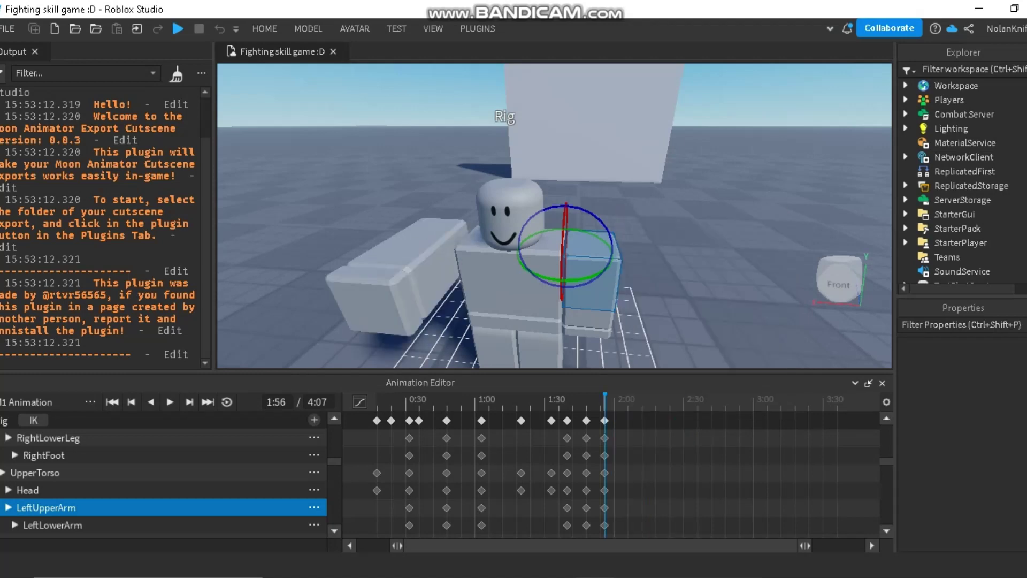
Step: Rotate the left upper arm forward around its red axis at 1:33 and play back the animation
{"action": "left_click_drag", "start_coordinate": [605, 399], "coordinate": [551, 400]}
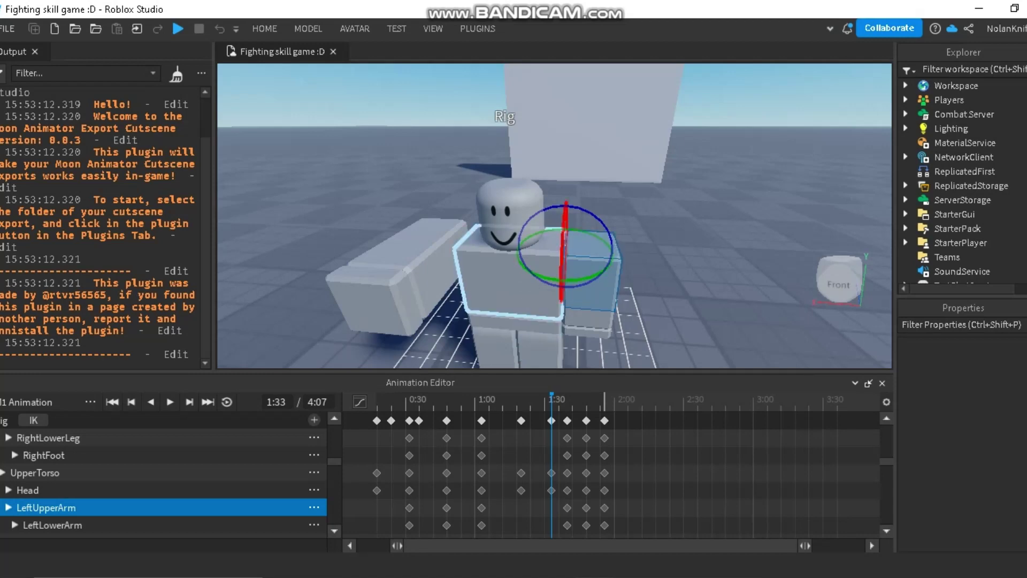
{"action": "left_click_drag", "start_coordinate": [565, 243], "coordinate": [564, 217]}
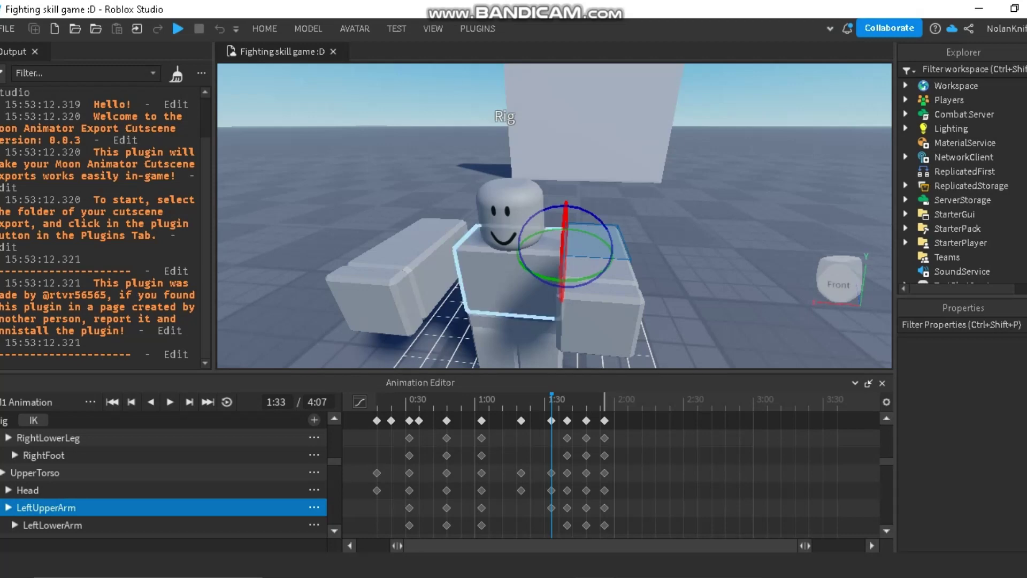
{"action": "key", "text": "space"}
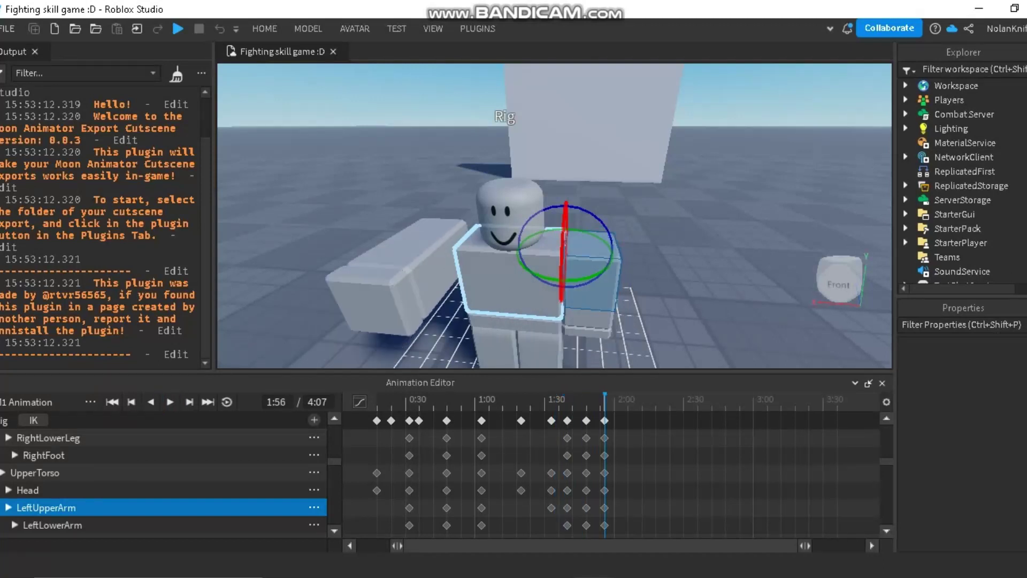
{"action": "key", "text": "space"}
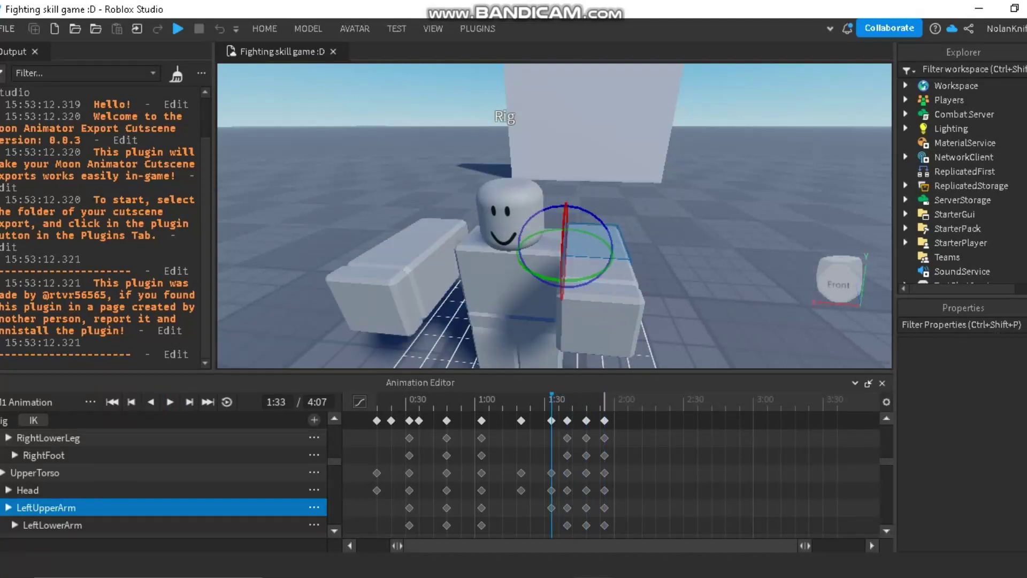
Step: At 1:40, rotate the left upper arm forward around its red axis and pull it backward along its blue axis
{"action": "left_click", "coordinate": [567, 402]}
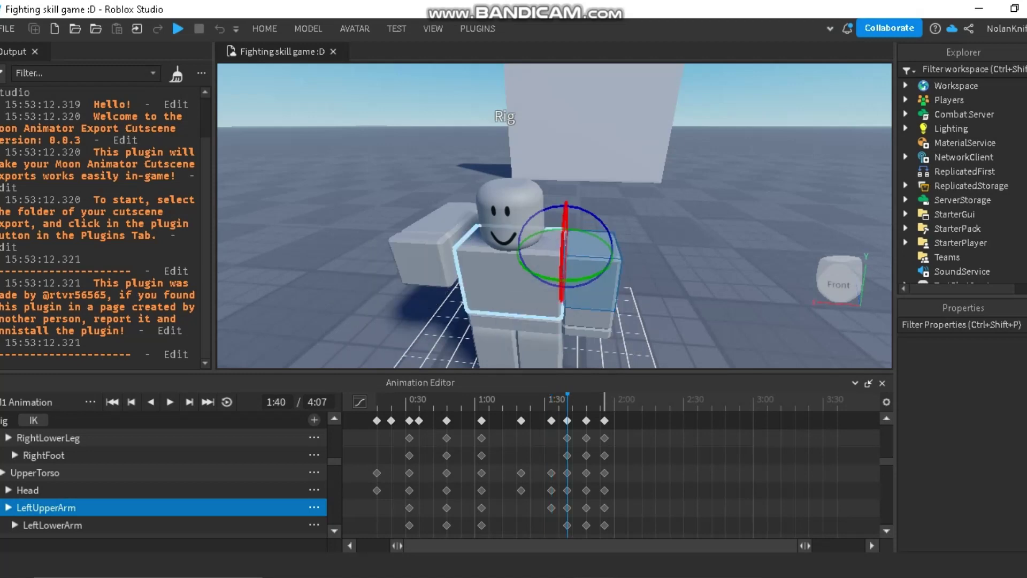
{"action": "left_click_drag", "start_coordinate": [565, 239], "coordinate": [566, 216]}
{"action": "left_click", "coordinate": [264, 29]}
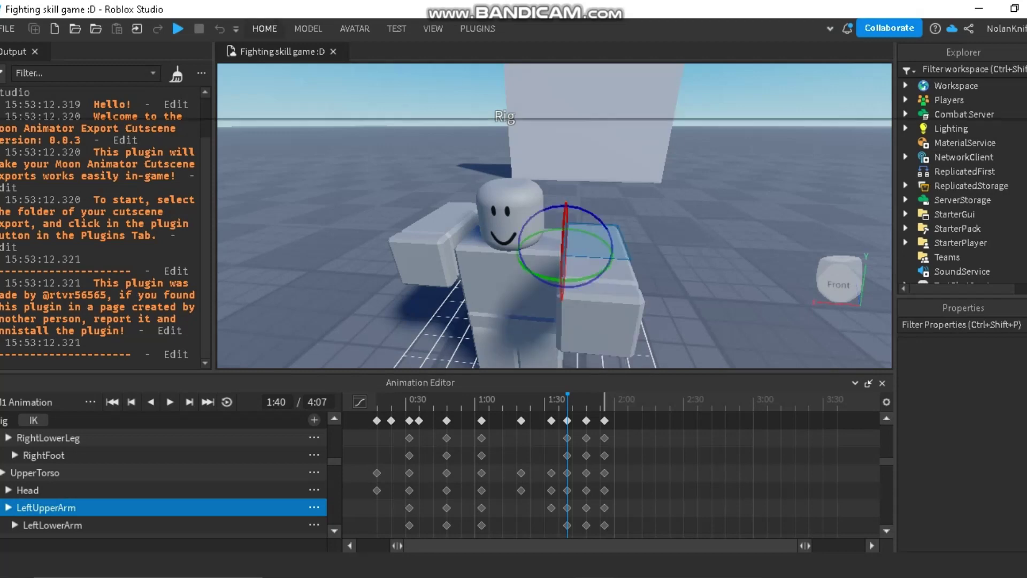
{"action": "left_click", "coordinate": [139, 70]}
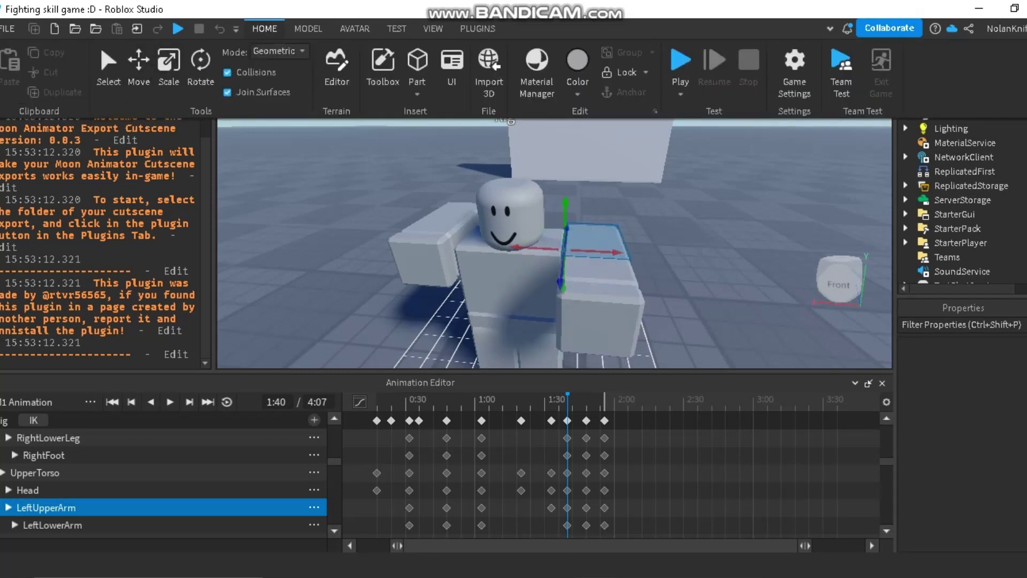
{"action": "right_click_drag", "start_coordinate": [556, 241], "coordinate": [428, 241]}
{"action": "scroll", "coordinate": [530, 139], "scroll_direction": "up", "scroll_amount": 2}
{"action": "left_click_drag", "start_coordinate": [493, 151], "coordinate": [545, 152]}
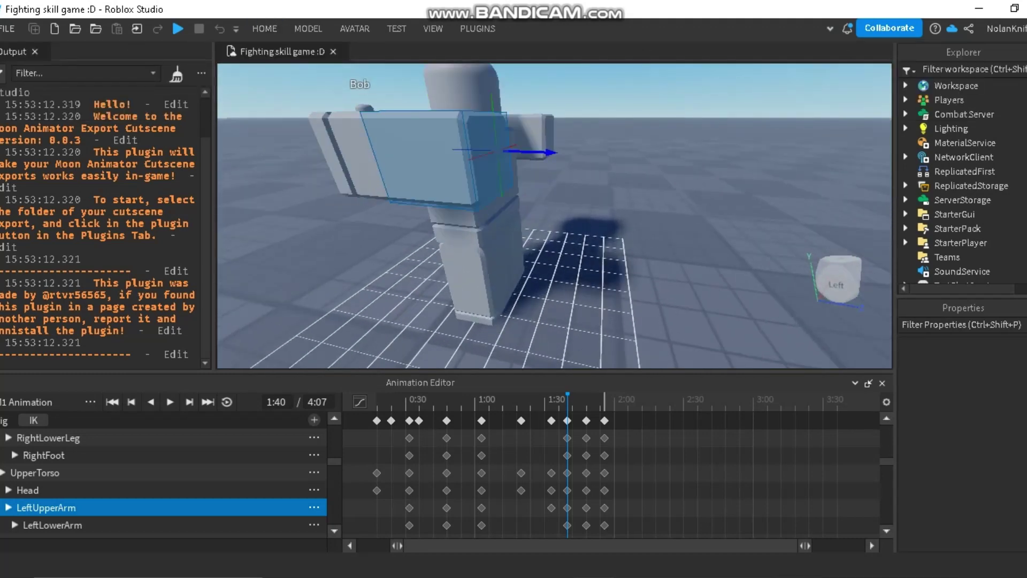
Step: Fine-tune the left upper arm's position along its blue axis at 1:40, checking the pose from the front and side
{"action": "right_click_drag", "start_coordinate": [546, 161], "coordinate": [615, 179]}
{"action": "right_click_drag", "start_coordinate": [476, 219], "coordinate": [455, 219]}
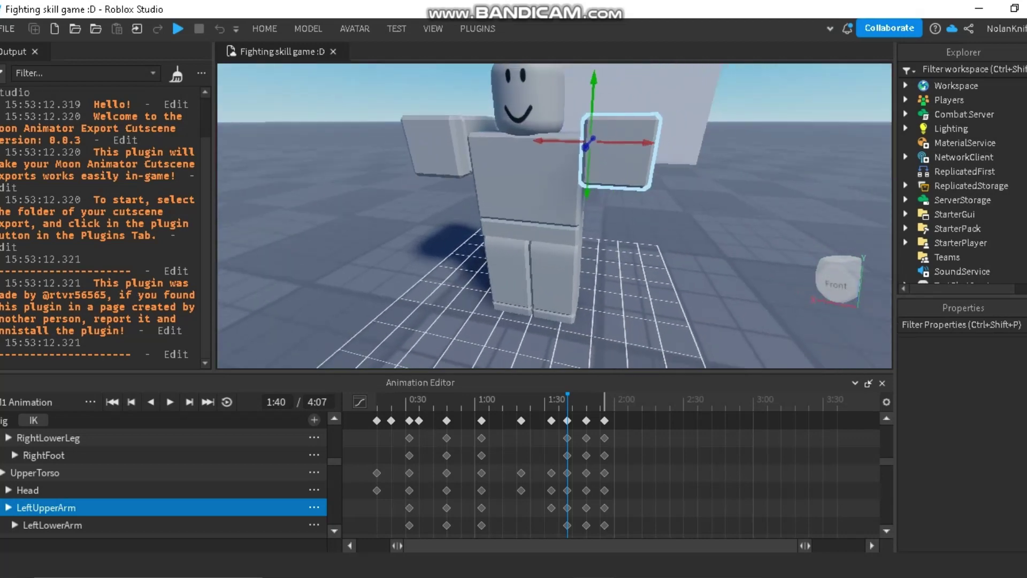
{"action": "right_click_drag", "start_coordinate": [535, 214], "coordinate": [428, 211]}
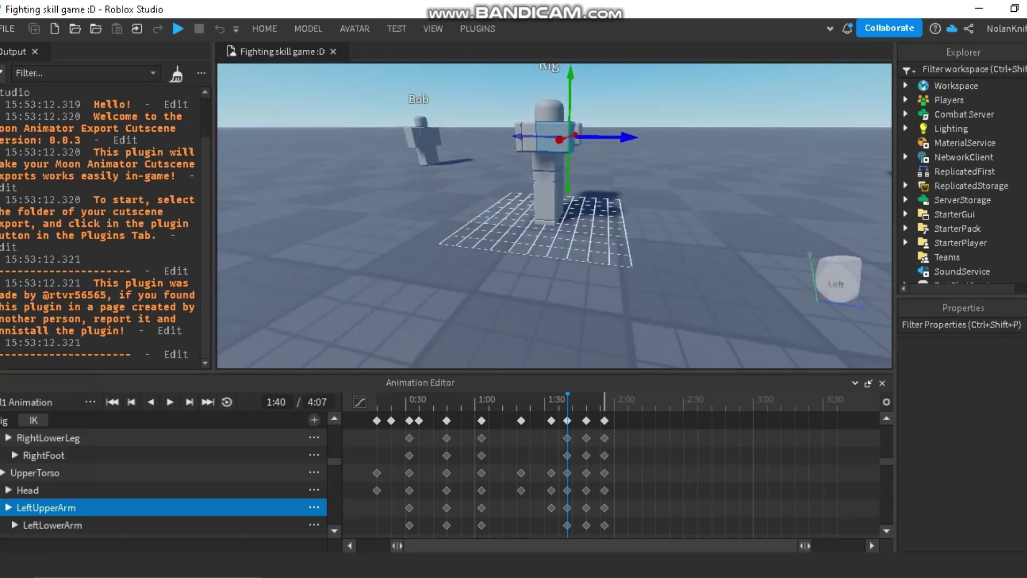
{"action": "mouse_move", "coordinate": [623, 138]}
{"action": "left_mouse_down"}
{"action": "mouse_move", "coordinate": [654, 138]}
{"action": "mouse_move", "coordinate": [625, 137]}
{"action": "left_mouse_up"}
{"action": "key", "text": "a"}
{"action": "right_click_drag", "start_coordinate": [535, 214], "coordinate": [657, 238]}
{"action": "key", "text": "w"}
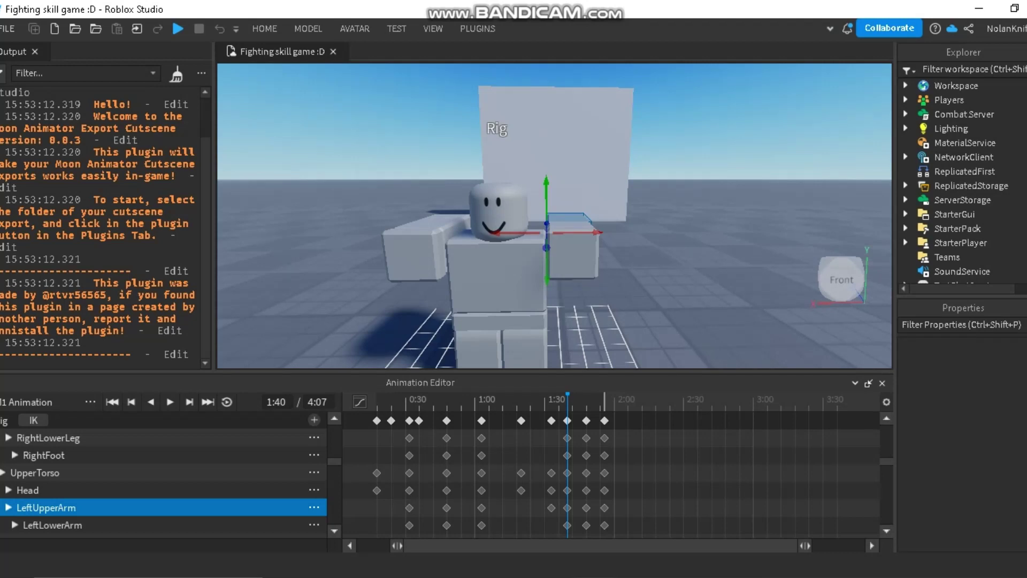
Step: At 1:48, rotate the left upper arm around its red axis until the arm points straight forward, checking the pose from the side
{"action": "left_click", "coordinate": [586, 400]}
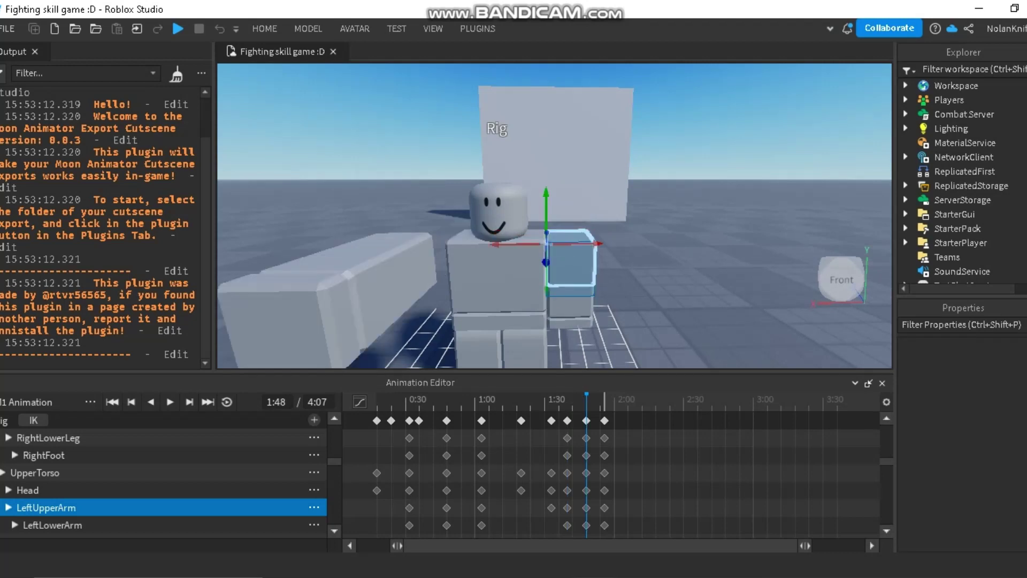
{"action": "left_click", "coordinate": [265, 28]}
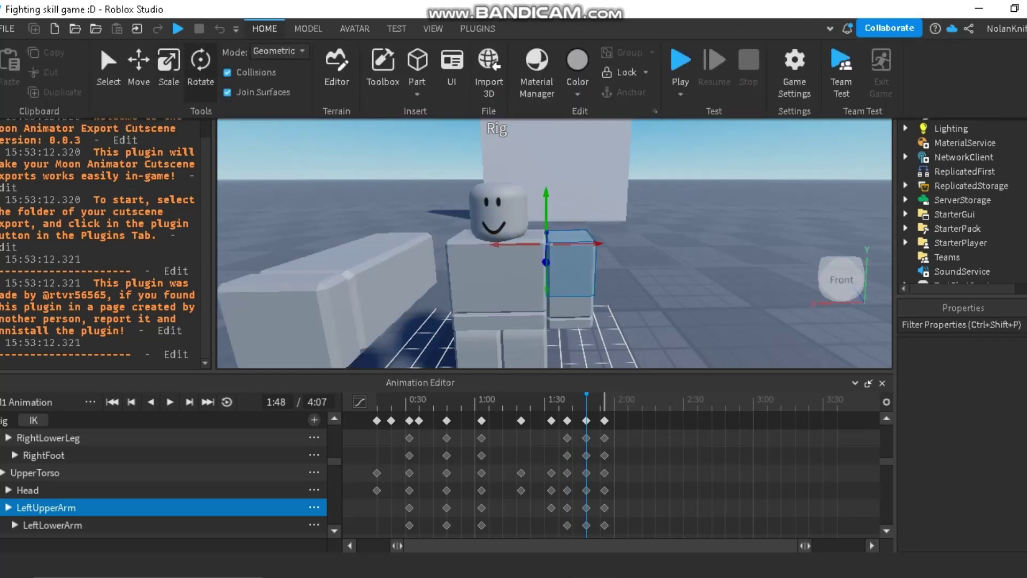
{"action": "left_click", "coordinate": [201, 66]}
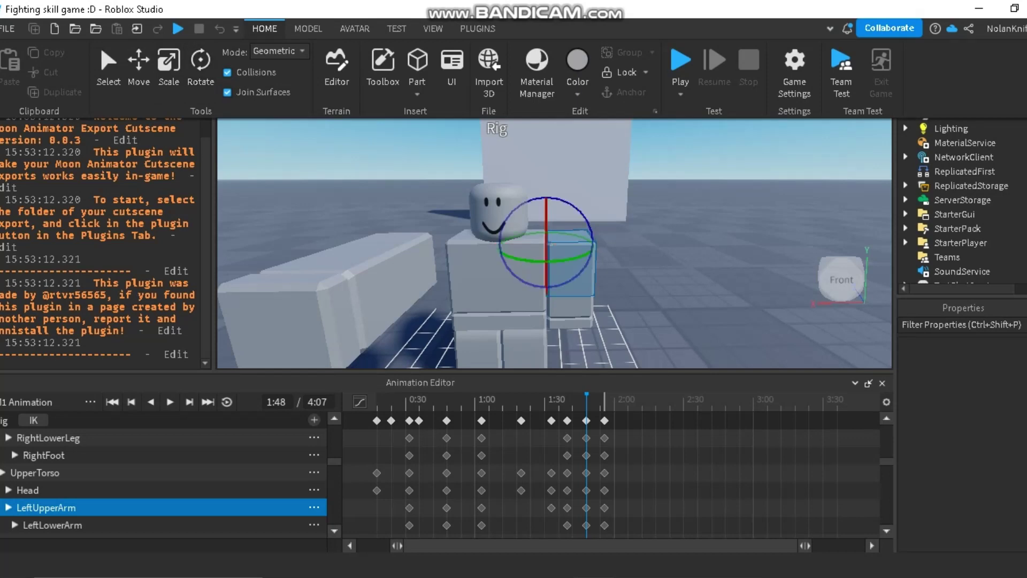
{"action": "left_click_drag", "start_coordinate": [546, 243], "coordinate": [547, 199]}
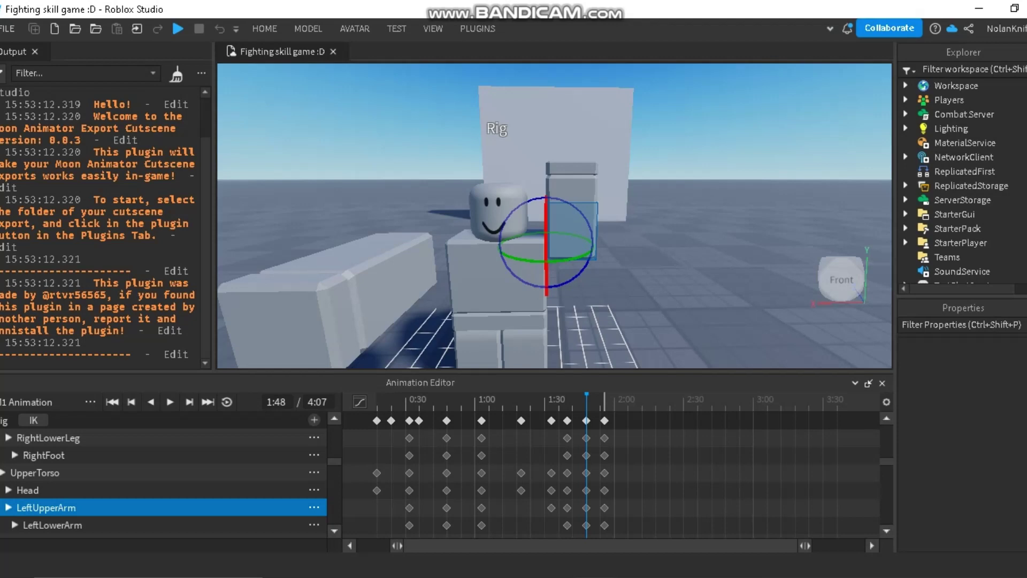
{"action": "right_click_drag", "start_coordinate": [575, 230], "coordinate": [524, 247]}
{"action": "right_click_drag", "start_coordinate": [603, 219], "coordinate": [679, 235]}
{"action": "right_click_drag", "start_coordinate": [525, 243], "coordinate": [572, 243]}
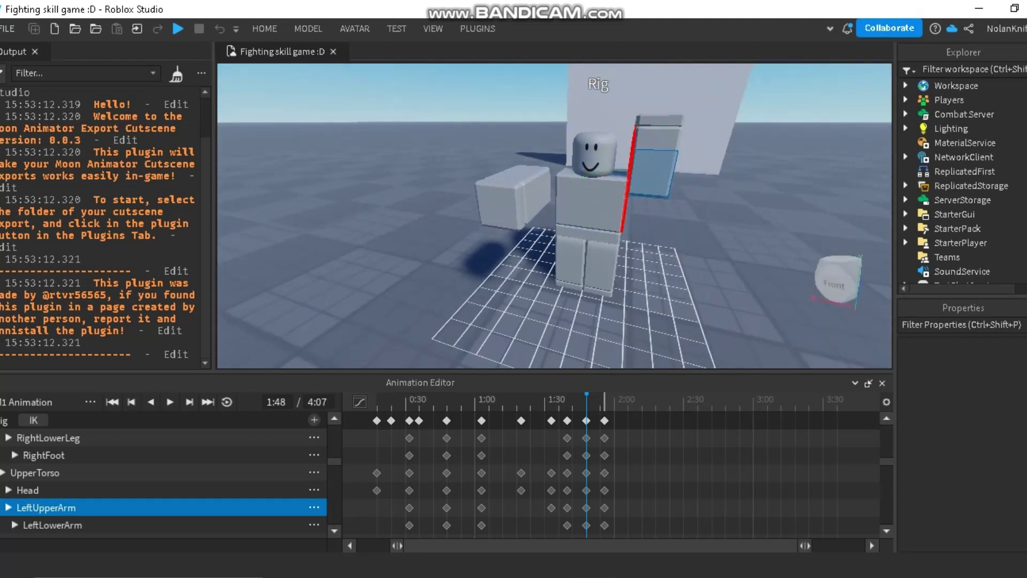
{"action": "mouse_move", "coordinate": [635, 136]}
{"action": "left_mouse_down"}
{"action": "mouse_move", "coordinate": [631, 163]}
{"action": "mouse_move", "coordinate": [634, 138]}
{"action": "mouse_move", "coordinate": [633, 152]}
{"action": "left_mouse_up"}
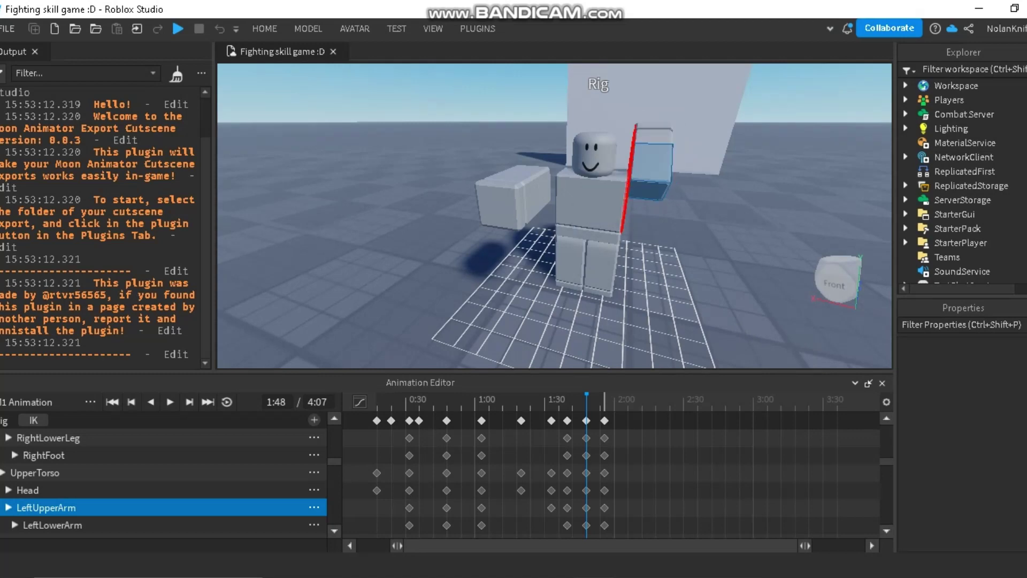
{"action": "left_click_drag", "start_coordinate": [629, 190], "coordinate": [632, 171]}
{"action": "right_click_drag", "start_coordinate": [633, 171], "coordinate": [588, 198]}
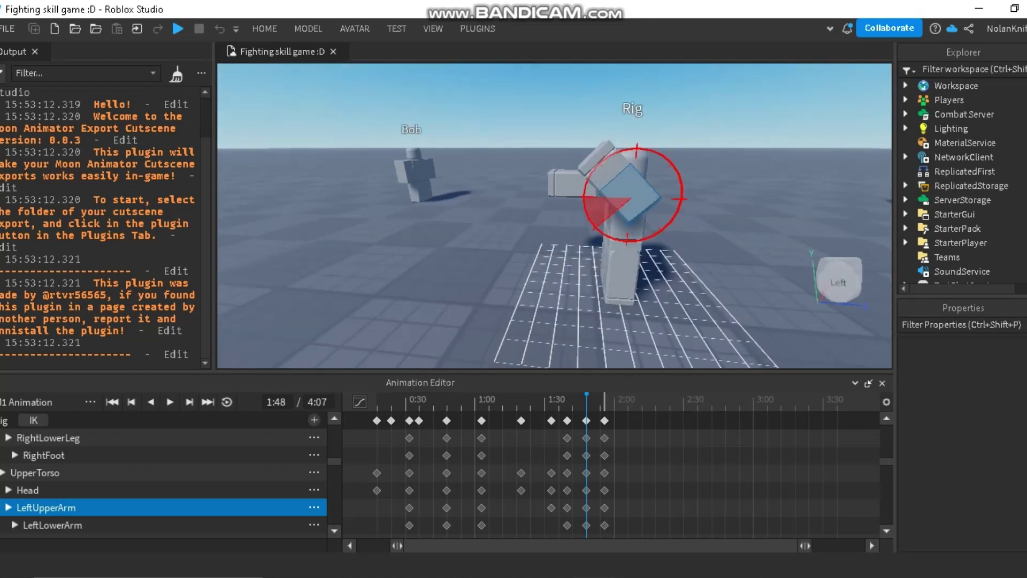
{"action": "left_click_drag", "start_coordinate": [595, 229], "coordinate": [628, 242]}
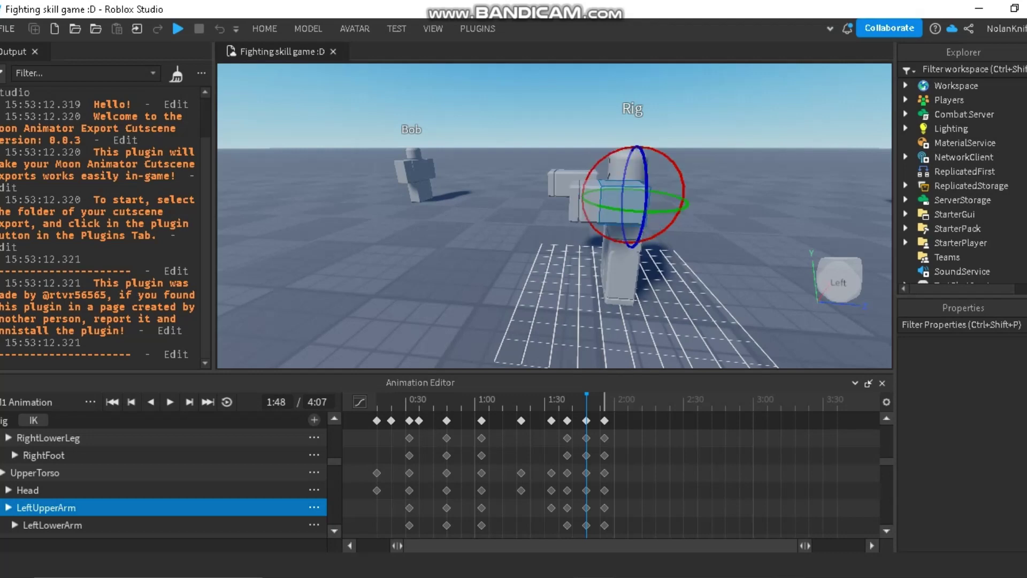
Step: Move the left upper arm forward along its blue axis at 1:48
{"action": "left_click", "coordinate": [264, 29]}
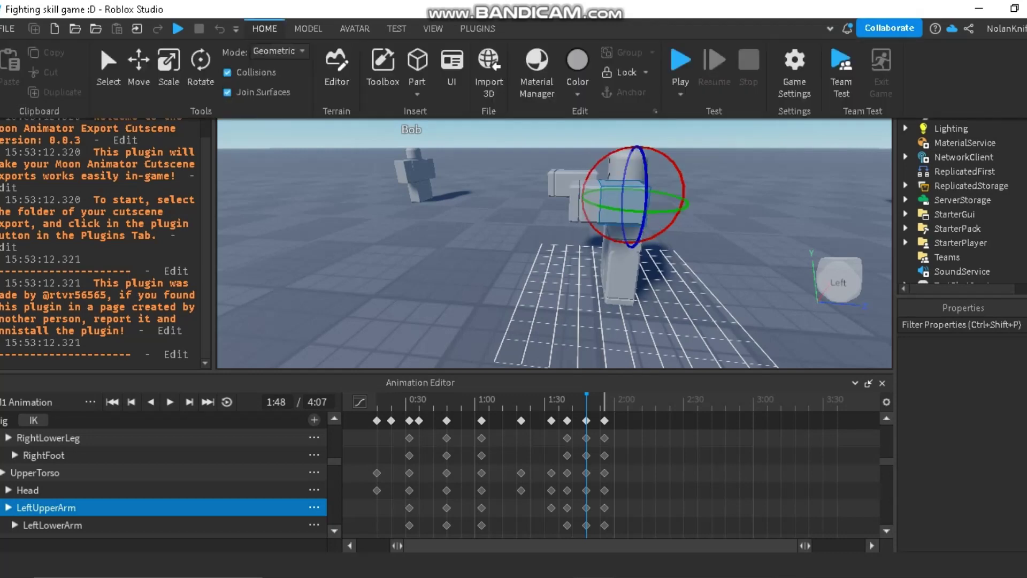
{"action": "left_click", "coordinate": [138, 69]}
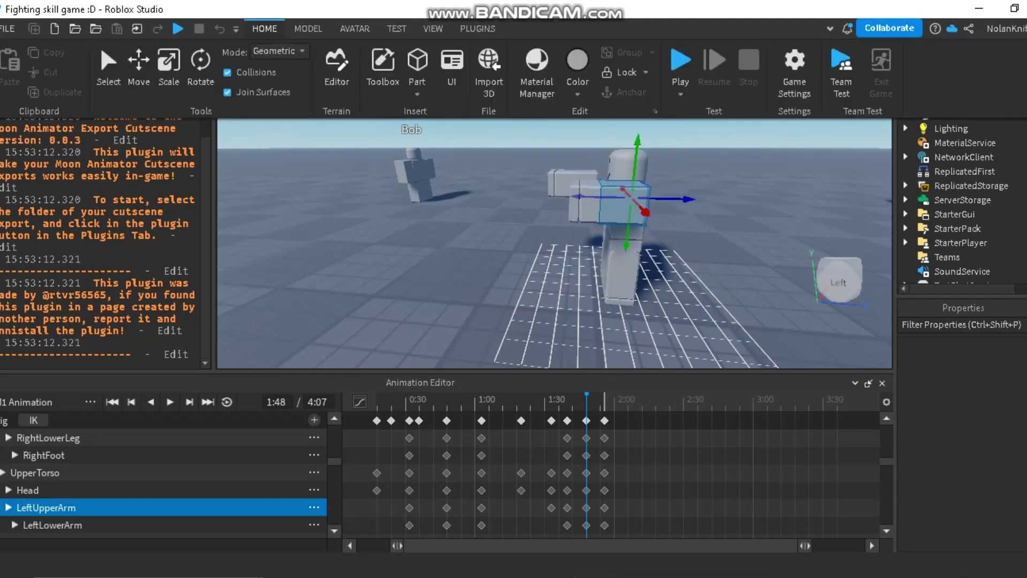
{"action": "left_click_drag", "start_coordinate": [578, 197], "coordinate": [538, 195]}
{"action": "right_click_drag", "start_coordinate": [538, 196], "coordinate": [653, 206]}
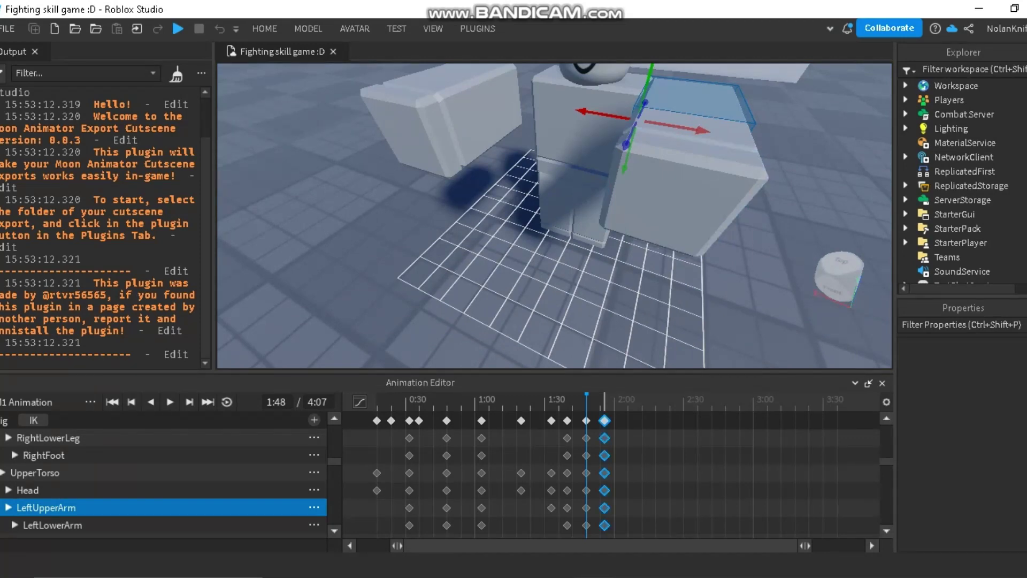
Step: At 1:56, rotate the left upper arm forward around its red axis, checking the pose from the side
{"action": "left_click", "coordinate": [605, 400]}
{"action": "right_click_drag", "start_coordinate": [555, 215], "coordinate": [594, 139]}
{"action": "key", "text": "space"}
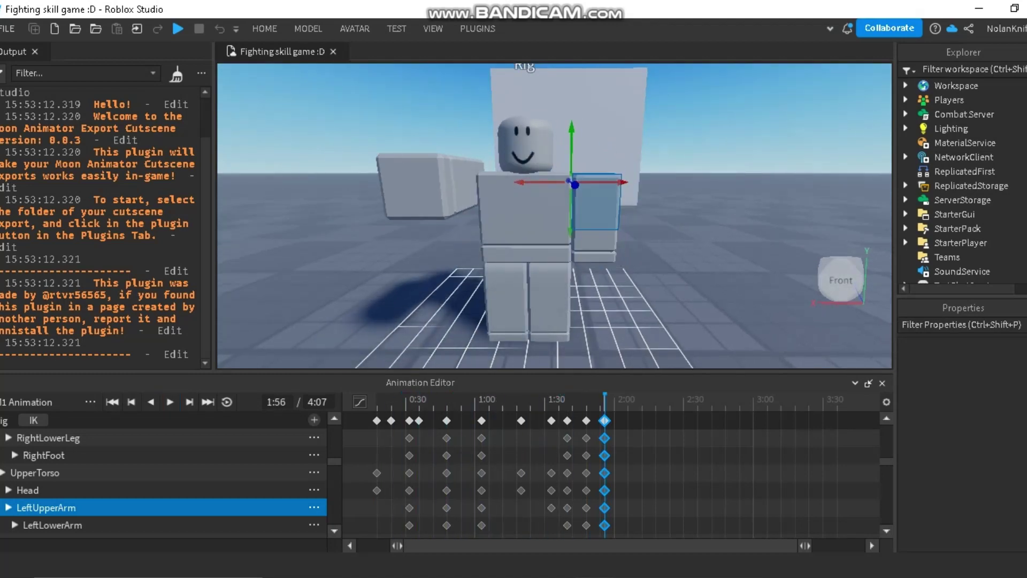
{"action": "key", "text": "space"}
{"action": "left_click", "coordinate": [265, 28]}
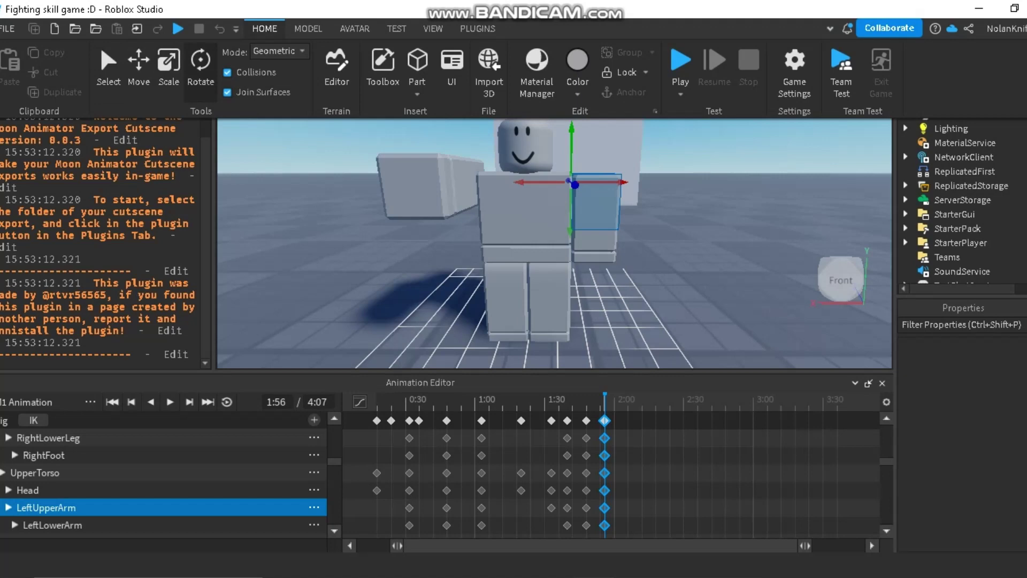
{"action": "left_click", "coordinate": [201, 64]}
{"action": "left_click_drag", "start_coordinate": [573, 203], "coordinate": [573, 166]}
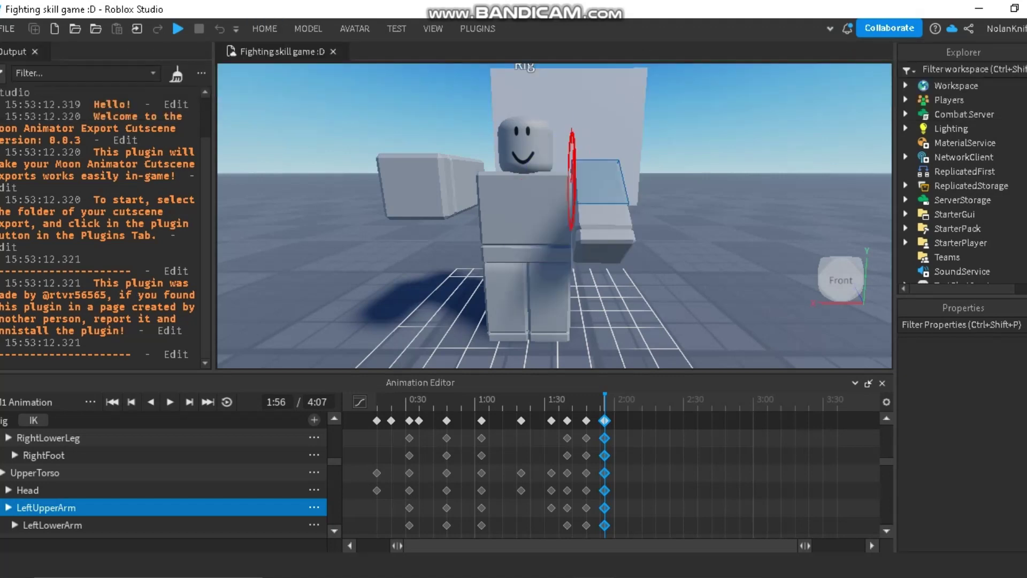
{"action": "mouse_move", "coordinate": [573, 165]}
{"action": "left_mouse_down"}
{"action": "mouse_move", "coordinate": [572, 138]}
{"action": "mouse_move", "coordinate": [573, 174]}
{"action": "left_mouse_up"}
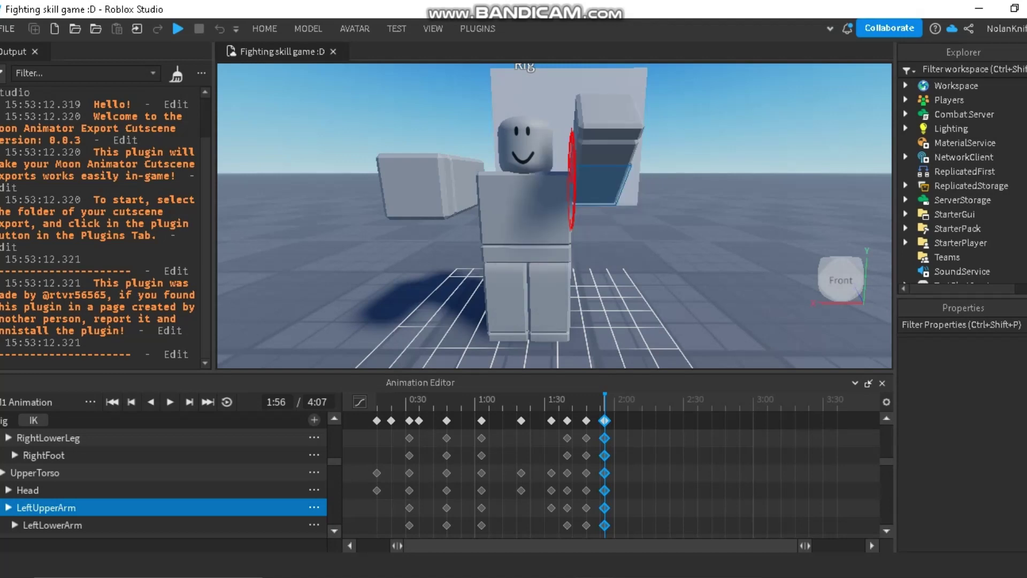
{"action": "key", "text": "d"}
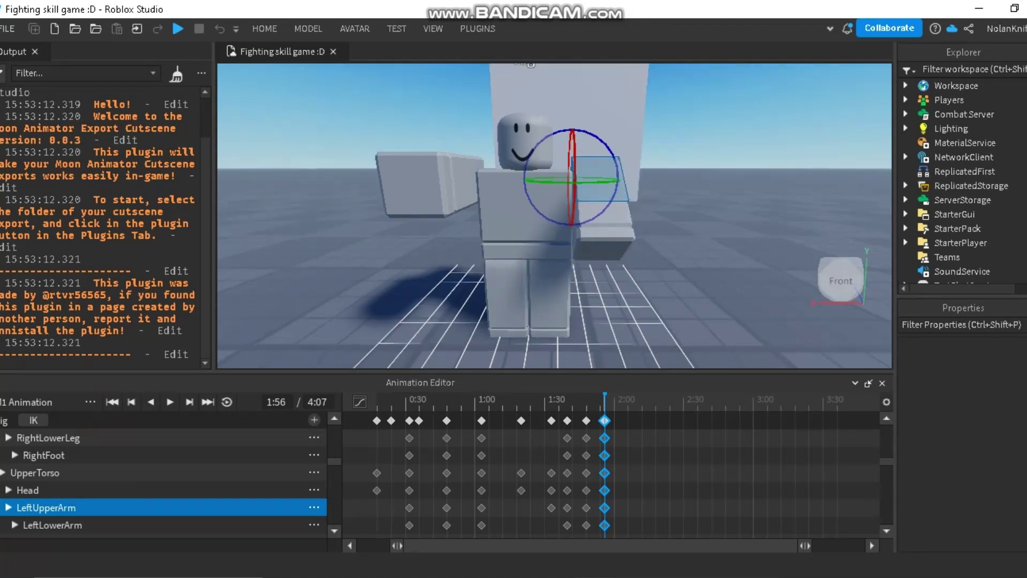
{"action": "right_click_drag", "start_coordinate": [573, 177], "coordinate": [382, 205]}
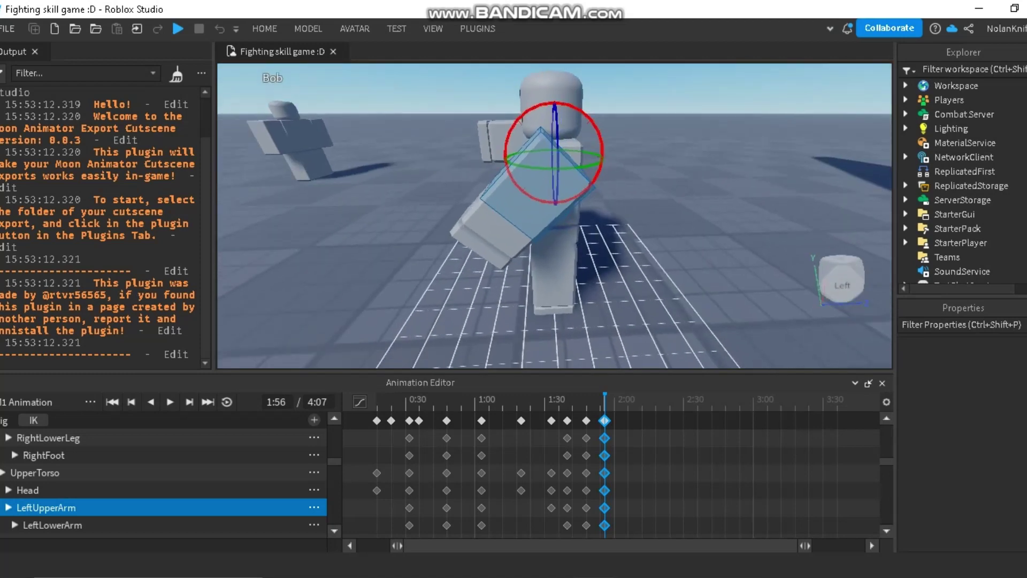
{"action": "left_click_drag", "start_coordinate": [525, 192], "coordinate": [506, 157]}
Step: Play back the animation and add a full-body keyframe at 2:03
{"action": "key", "text": "a"}
{"action": "right_click_drag", "start_coordinate": [506, 156], "coordinate": [679, 155]}
{"action": "key", "text": "s"}
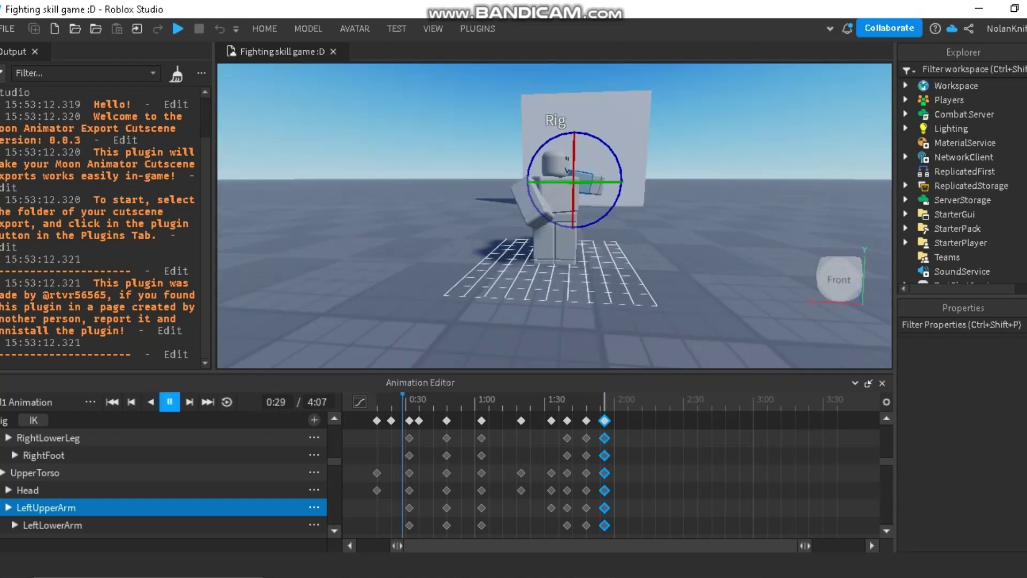
{"action": "right_click_drag", "start_coordinate": [554, 216], "coordinate": [553, 245]}
{"action": "key", "text": "w"}
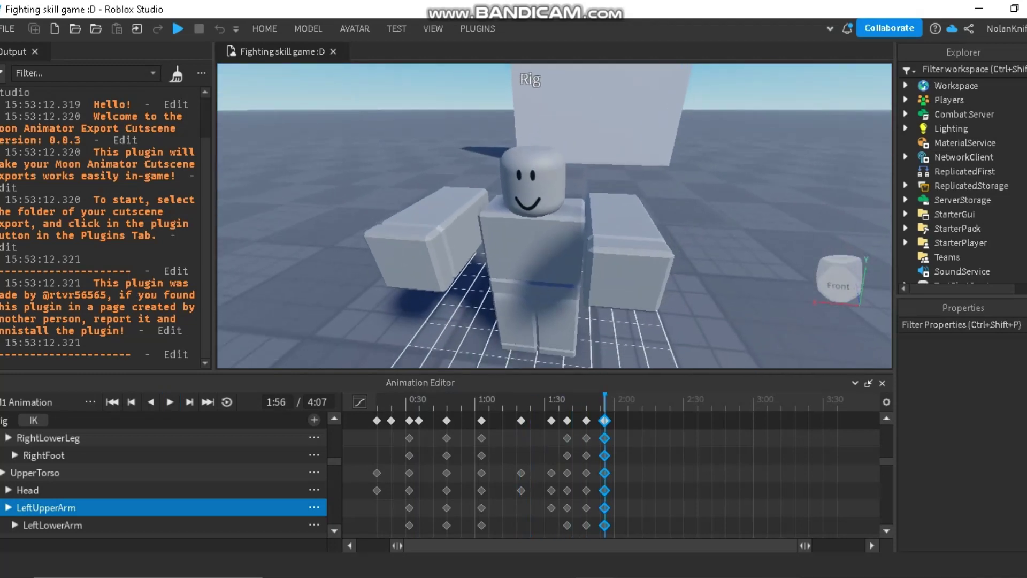
{"action": "right_click", "coordinate": [622, 428]}
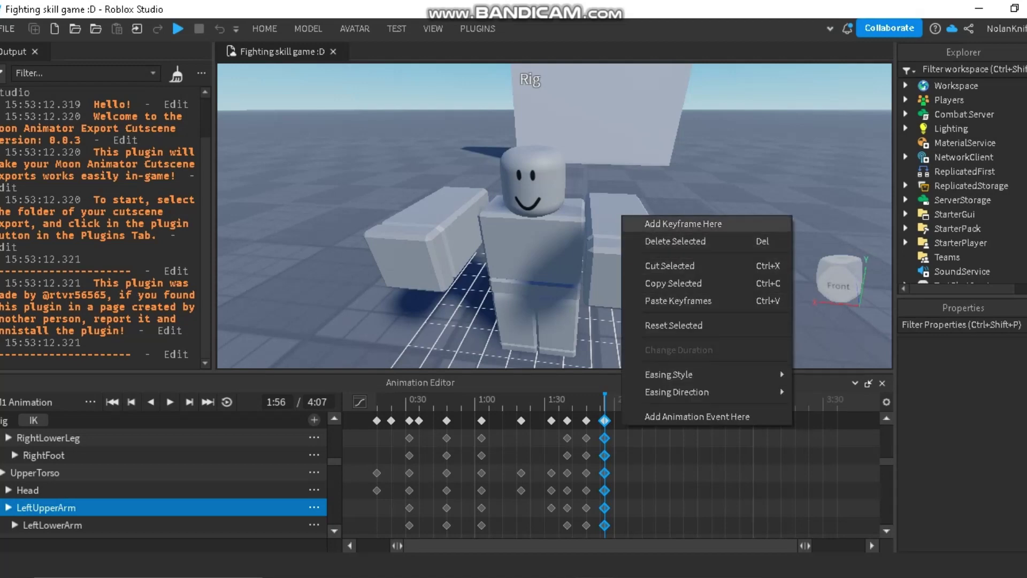
{"action": "left_click", "coordinate": [680, 224]}
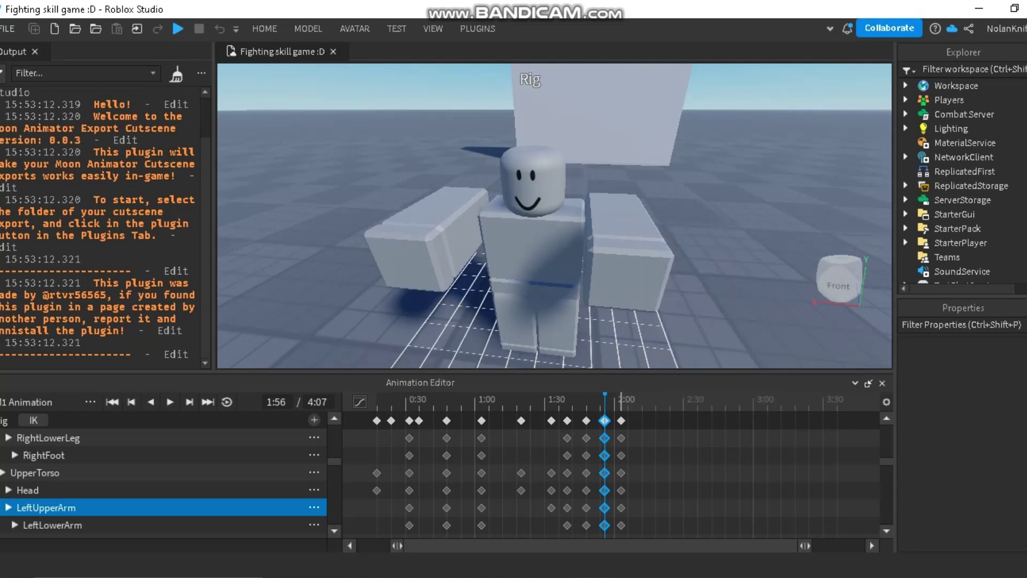
{"action": "key", "text": "space"}
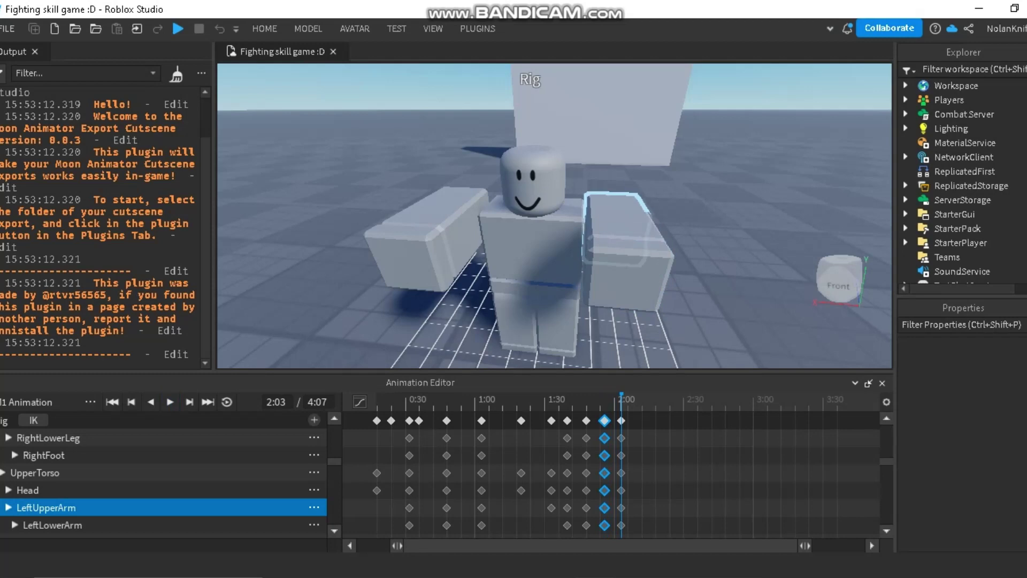
Step: At 2:03, rotate the left upper arm down around its red axis to hang at the side and play back the animation
{"action": "right_click_drag", "start_coordinate": [498, 278], "coordinate": [332, 241]}
{"action": "left_click_drag", "start_coordinate": [590, 288], "coordinate": [642, 248]}
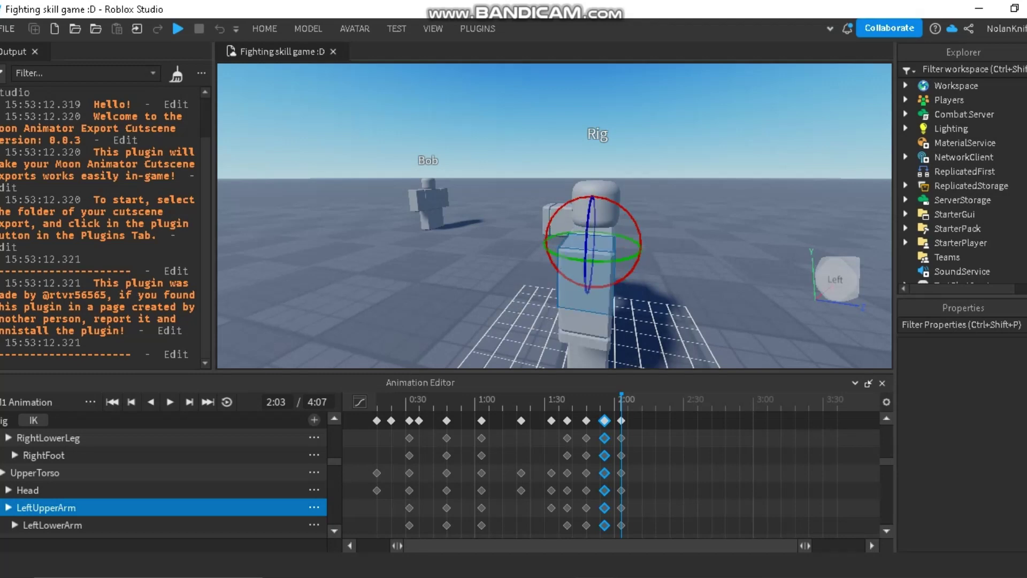
{"action": "right_click_drag", "start_coordinate": [642, 249], "coordinate": [683, 218]}
{"action": "key", "text": "a"}
{"action": "left_click", "coordinate": [689, 218]}
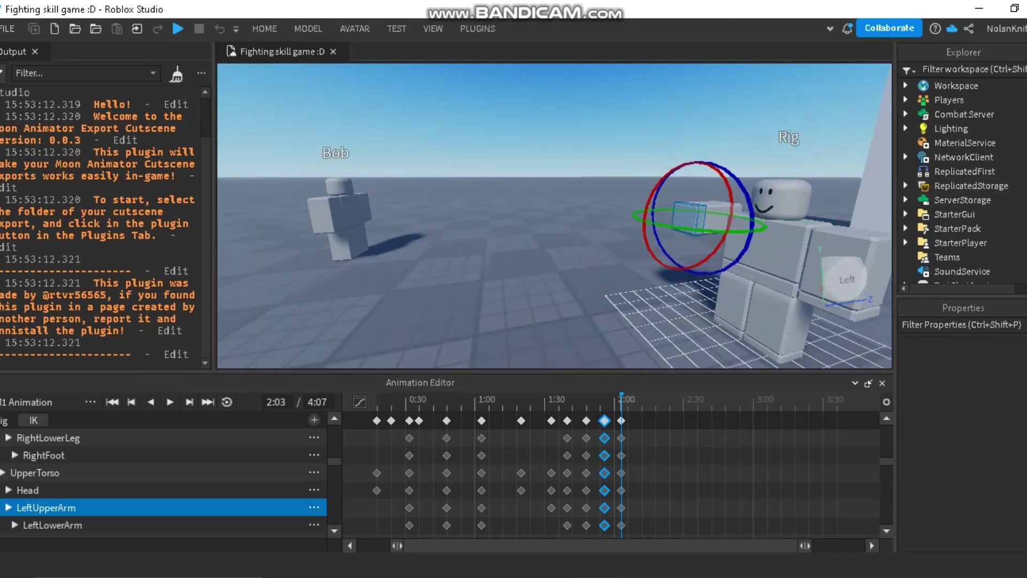
{"action": "key", "text": "space"}
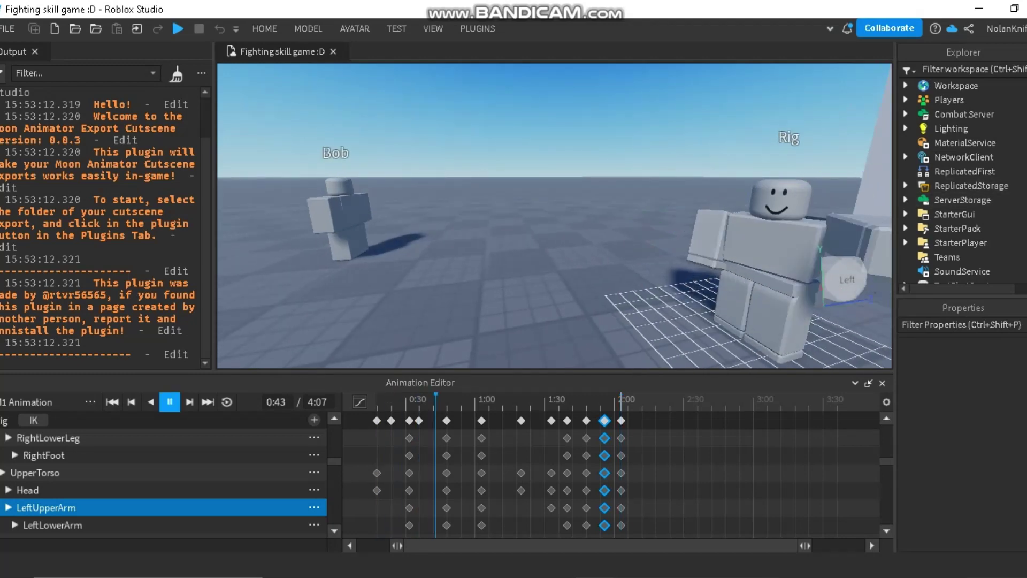
{"action": "key", "text": "space"}
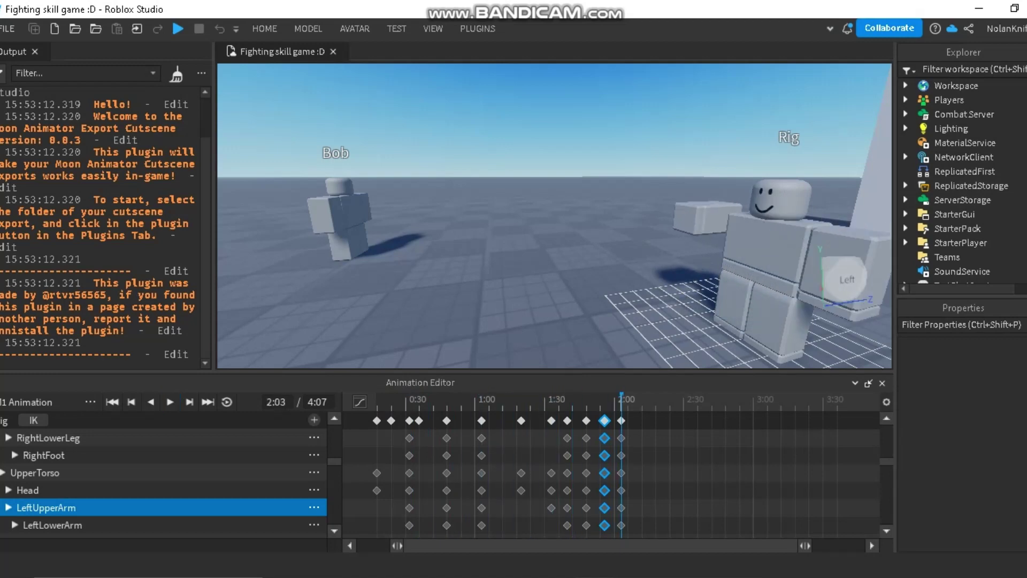
Step: Shift the full-body keyframe from 2:03 to 2:16 and play back the animation
{"action": "right_click_drag", "start_coordinate": [554, 216], "coordinate": [599, 206]}
{"action": "key", "text": "a"}
{"action": "left_click_drag", "start_coordinate": [621, 421], "coordinate": [651, 420]}
{"action": "key", "text": "space"}
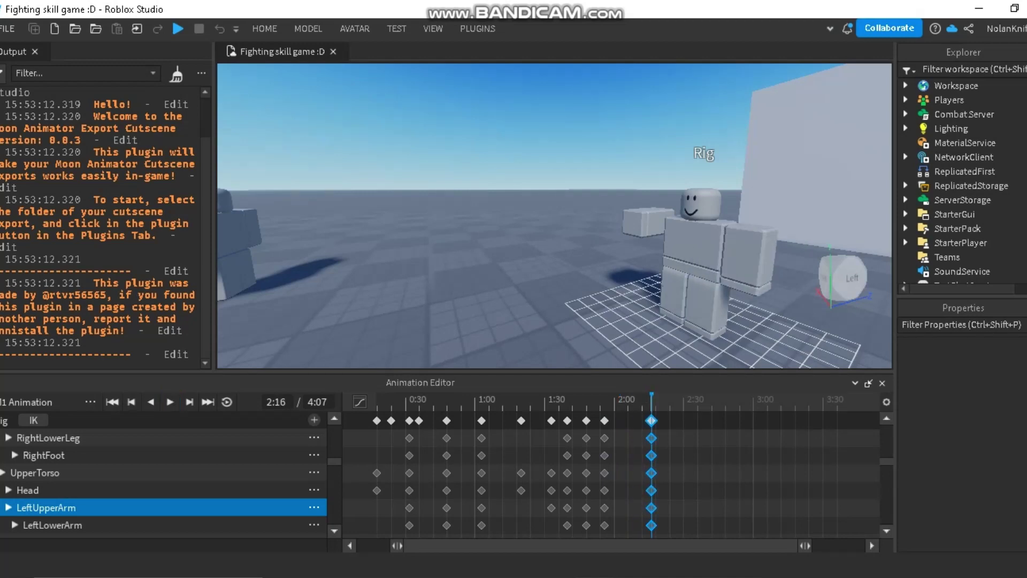
Step: At 2:16, bring the right arm back to the shoulder and rotate it down around its red axis to hang at the side
{"action": "key", "text": "w"}
{"action": "right_click_drag", "start_coordinate": [684, 236], "coordinate": [798, 227]}
{"action": "left_click", "coordinate": [660, 224]}
{"action": "left_click_drag", "start_coordinate": [652, 227], "coordinate": [615, 226]}
{"action": "key", "text": "a"}
{"action": "right_click_drag", "start_coordinate": [615, 226], "coordinate": [669, 257]}
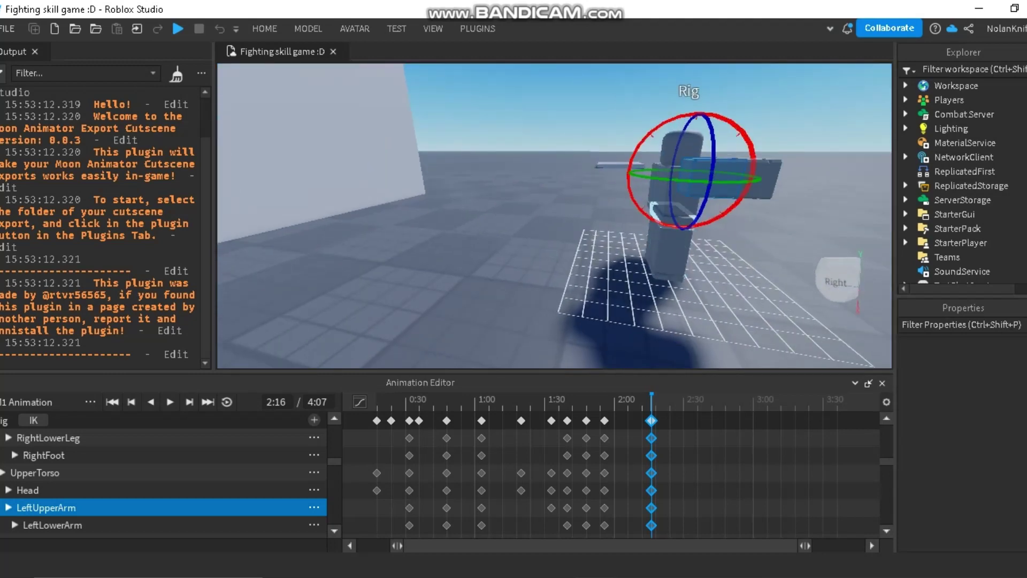
{"action": "left_click_drag", "start_coordinate": [678, 227], "coordinate": [629, 172]}
{"action": "left_click", "coordinate": [605, 187]}
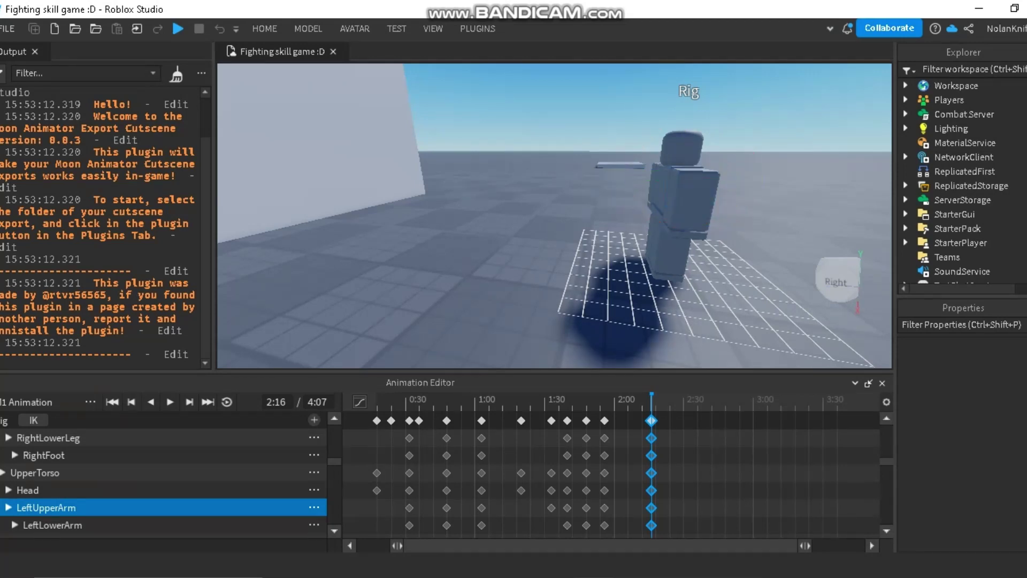
Step: Play back the whole animation while viewing the rig from the front and side, and close the Animation Editor
{"action": "key", "text": "d"}
{"action": "right_click_drag", "start_coordinate": [605, 187], "coordinate": [514, 166]}
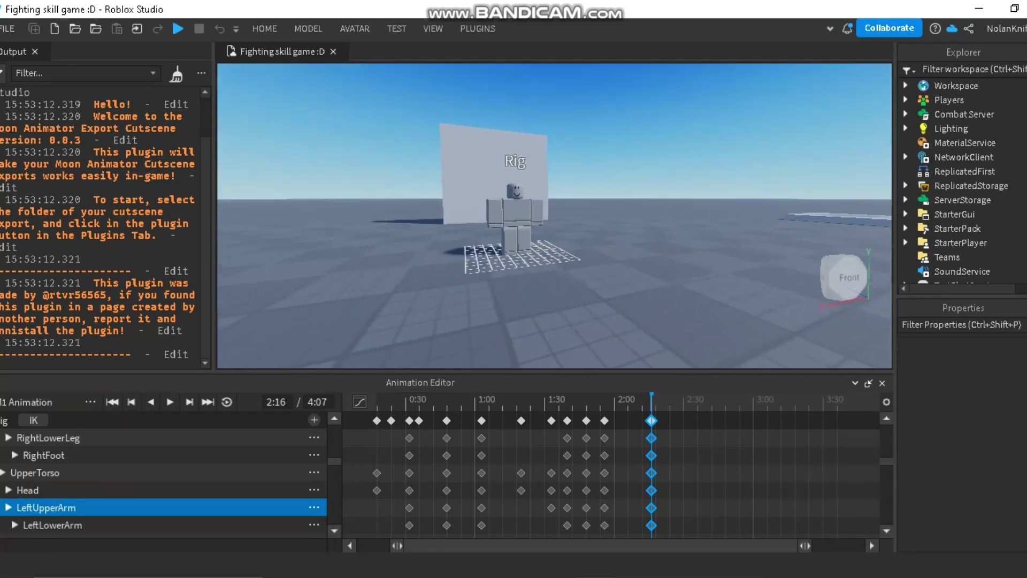
{"action": "key", "text": "w"}
{"action": "right_click_drag", "start_coordinate": [482, 214], "coordinate": [465, 214]}
{"action": "key", "text": "space"}
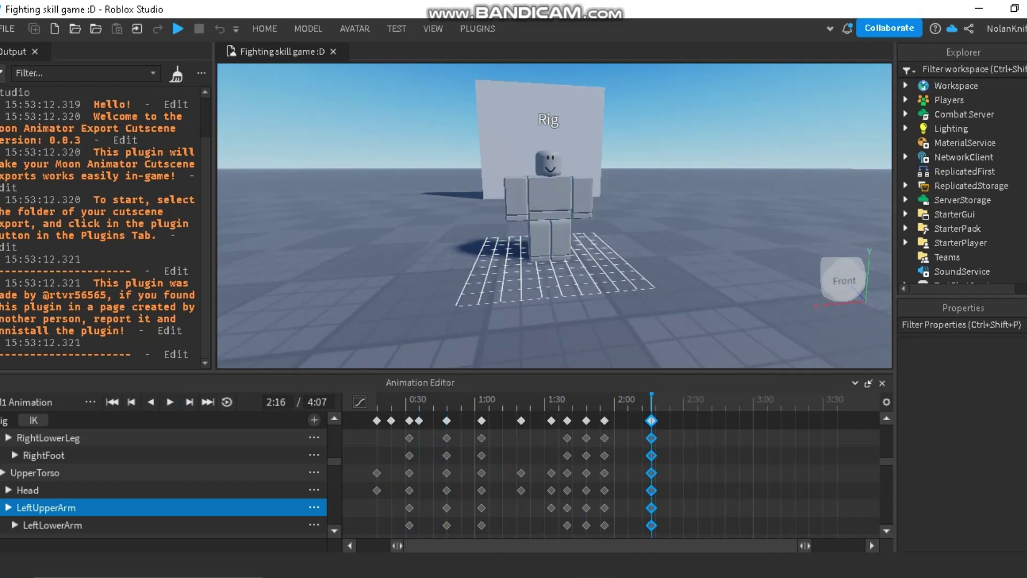
{"action": "key", "text": "space"}
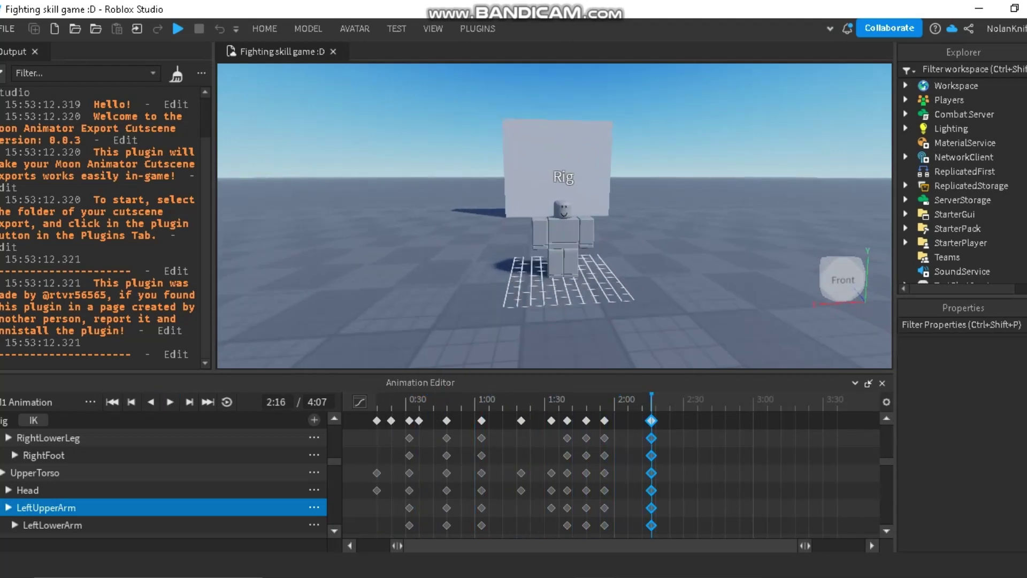
{"action": "right_click_drag", "start_coordinate": [554, 216], "coordinate": [448, 219]}
{"action": "key", "text": "d"}
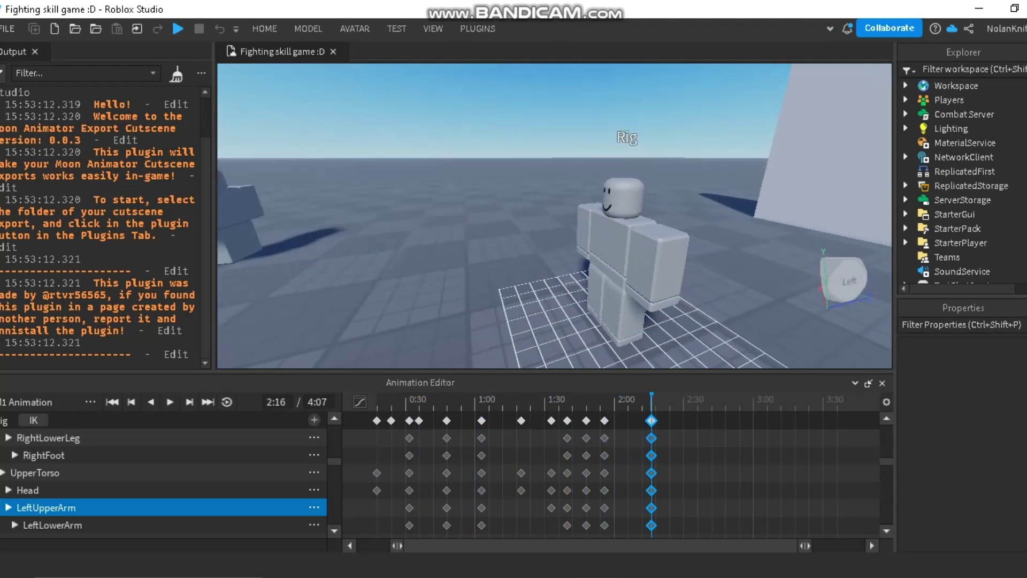
{"action": "right_click_drag", "start_coordinate": [527, 241], "coordinate": [694, 230]}
{"action": "key", "text": "a"}
{"action": "key", "text": "space"}
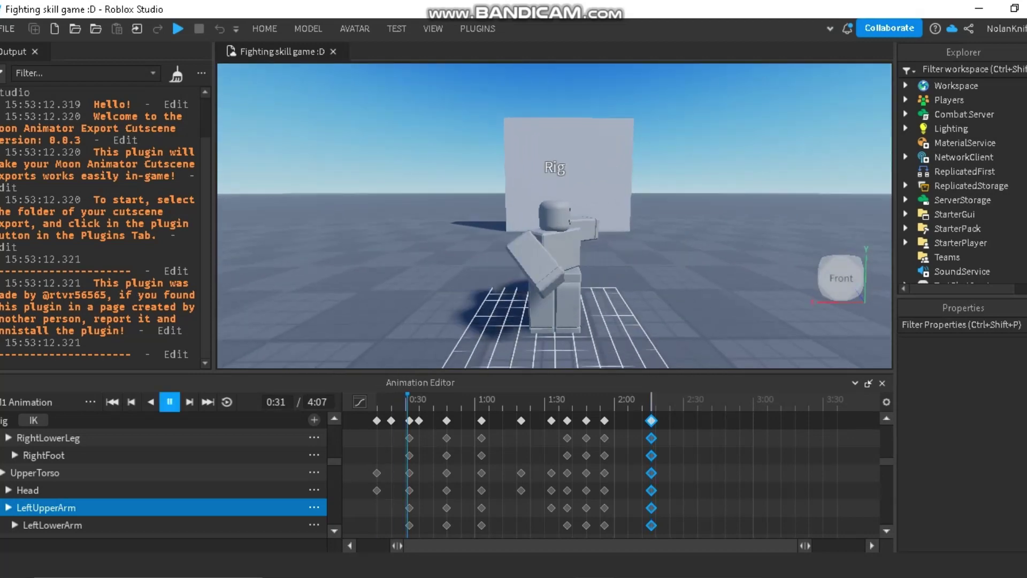
{"action": "left_click", "coordinate": [883, 383]}
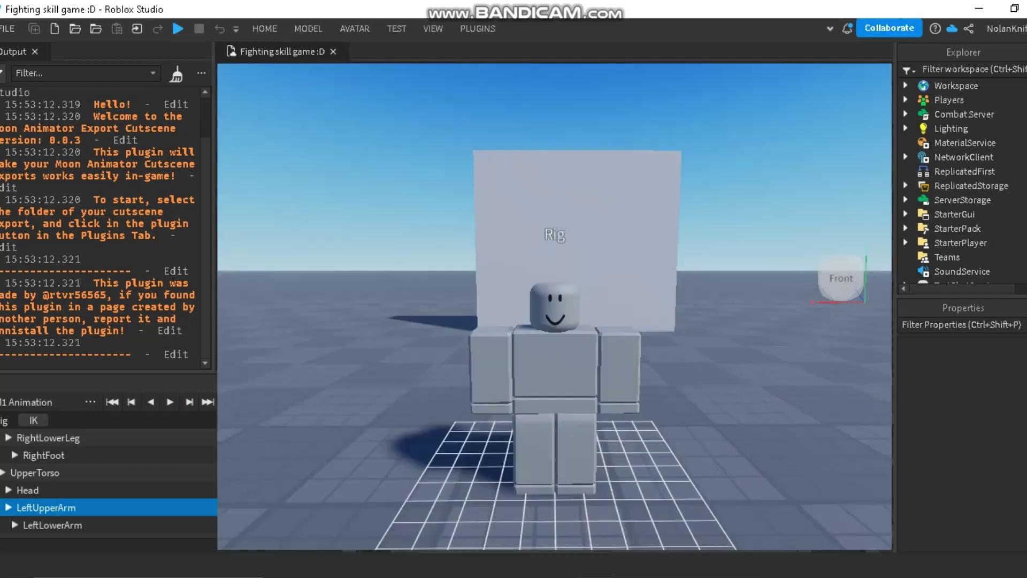
Step: Close the Output, Explorer and Properties windows so the viewport with the rig fills the workspace
{"action": "right_click_drag", "start_coordinate": [650, 225], "coordinate": [641, 256]}
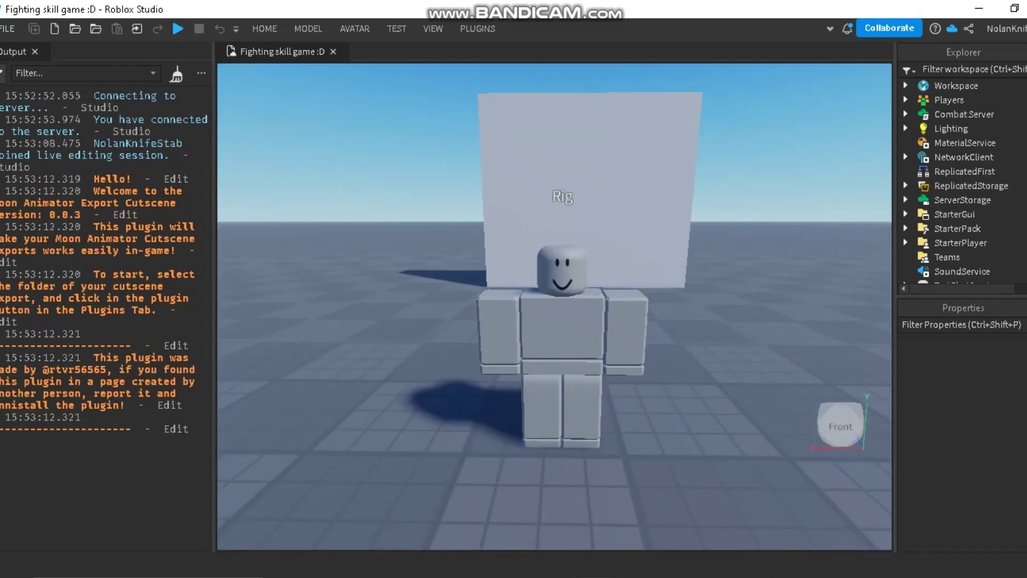
{"action": "left_click", "coordinate": [35, 52]}
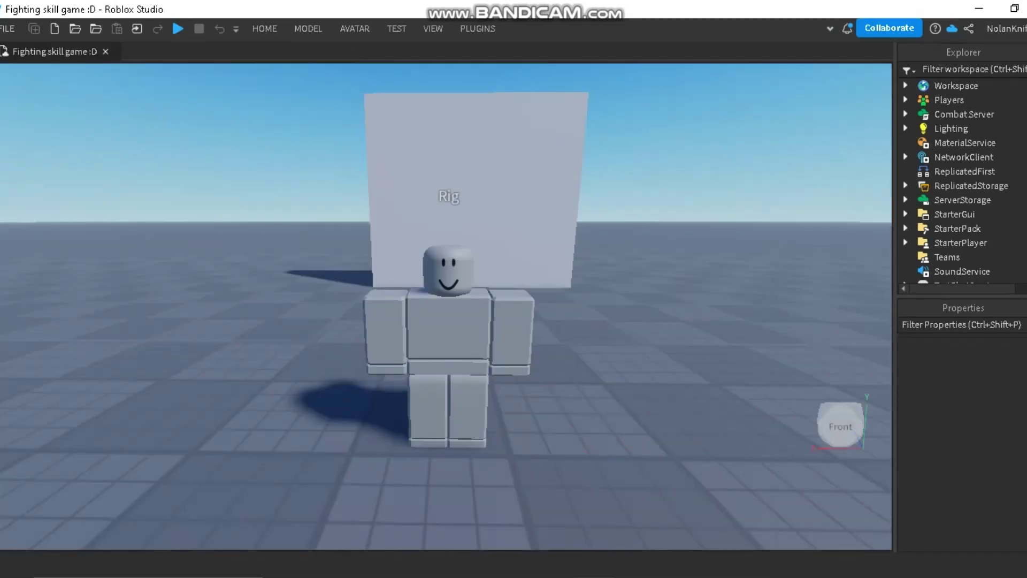
{"action": "left_click", "coordinate": [1026, 51]}
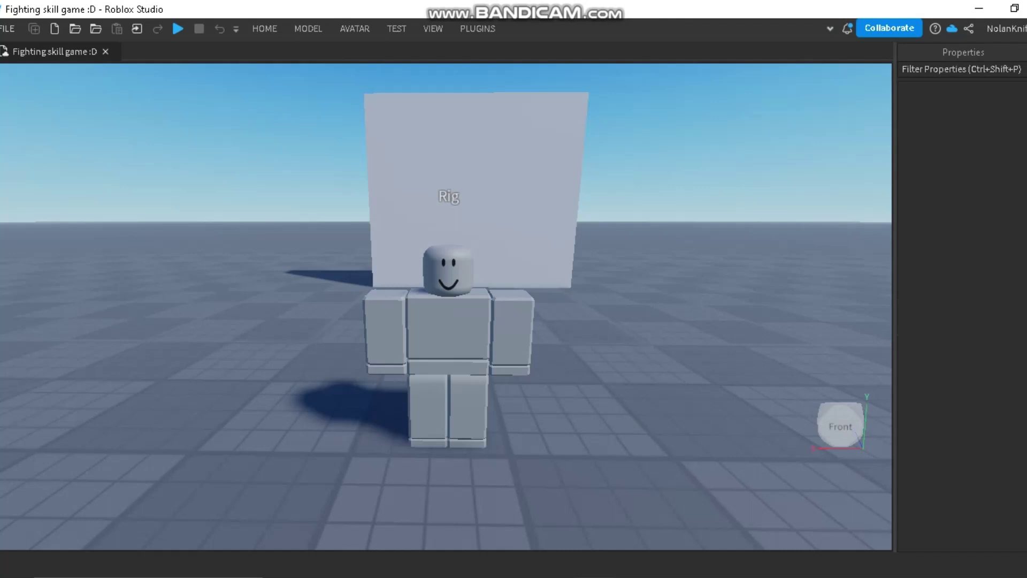
{"action": "left_click", "coordinate": [1026, 52]}
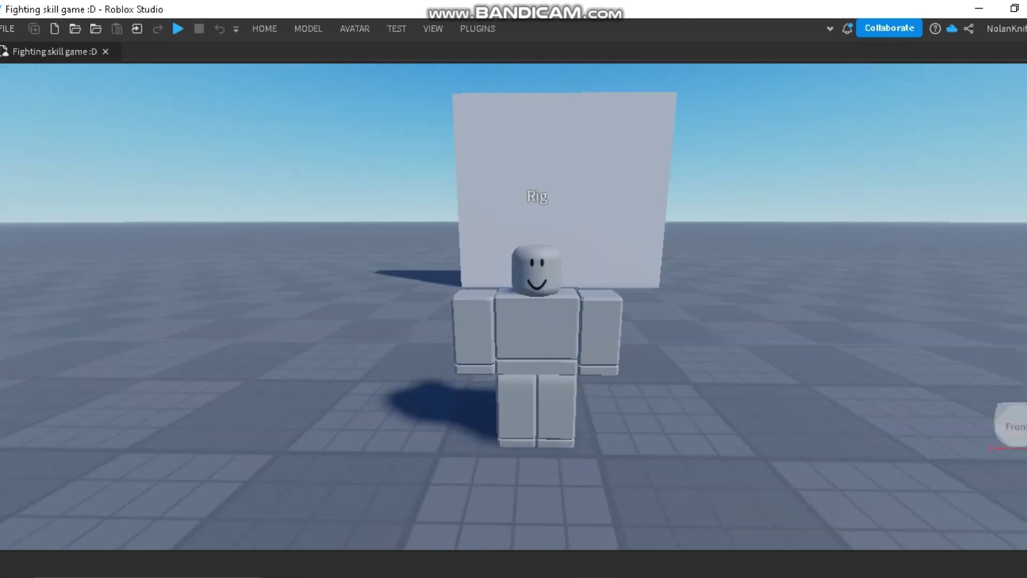
Step: Reopen the rig's animation in the Animation Editor and play it back, viewing the rig from its left side and from behind
{"action": "left_click", "coordinate": [354, 28]}
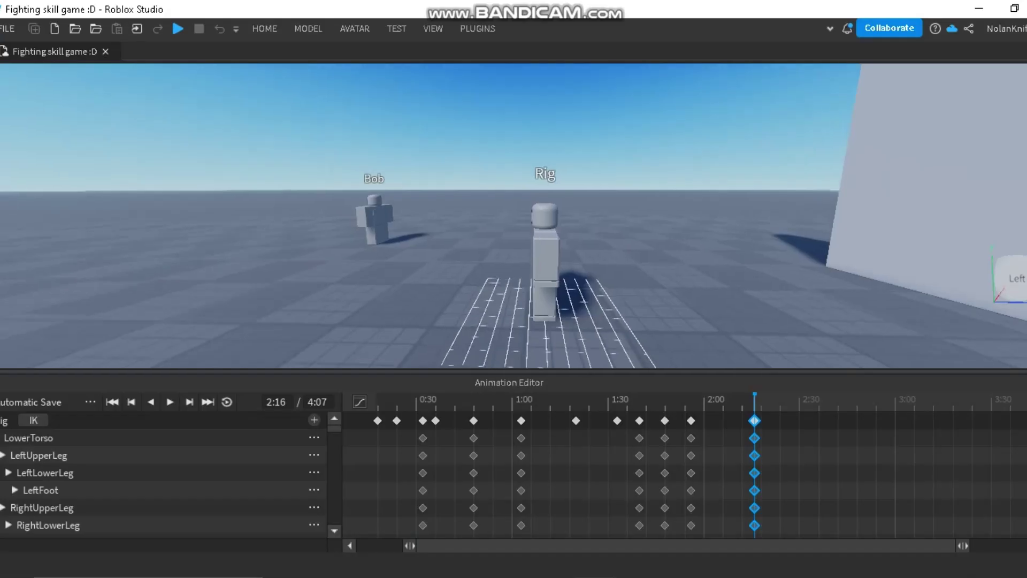
{"action": "key", "text": "space"}
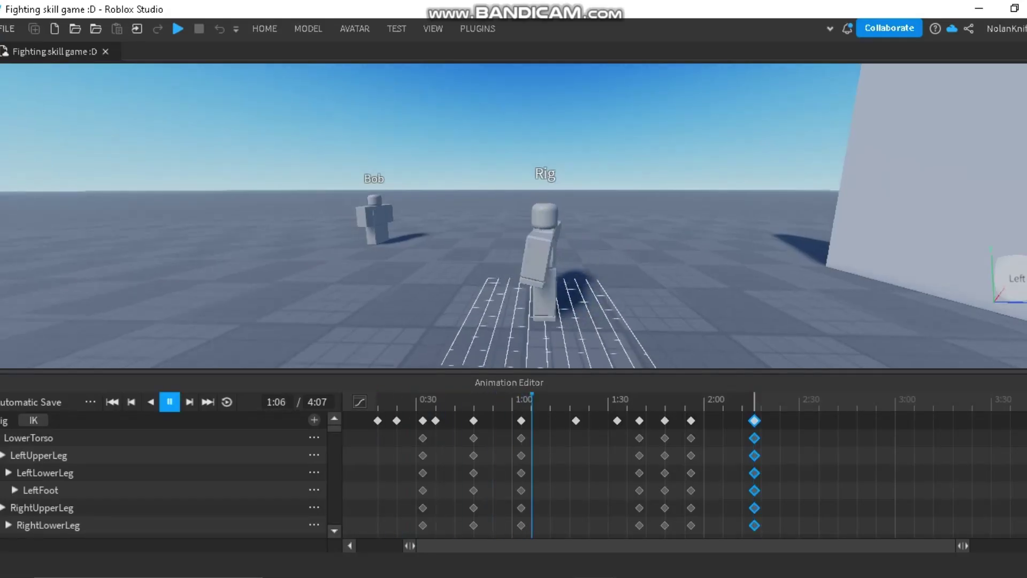
{"action": "right_click_drag", "start_coordinate": [514, 216], "coordinate": [504, 216]}
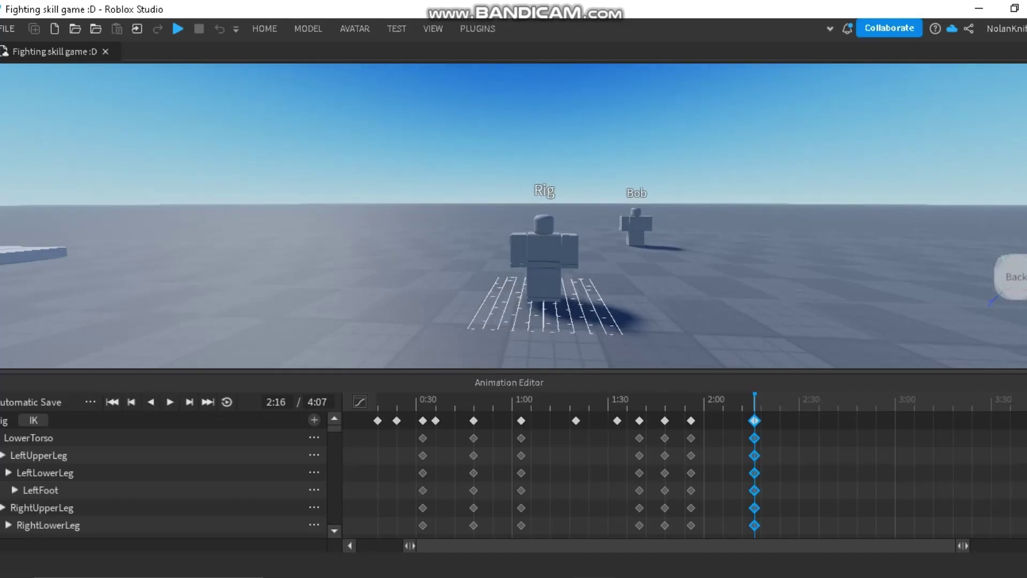
{"action": "key", "text": "space"}
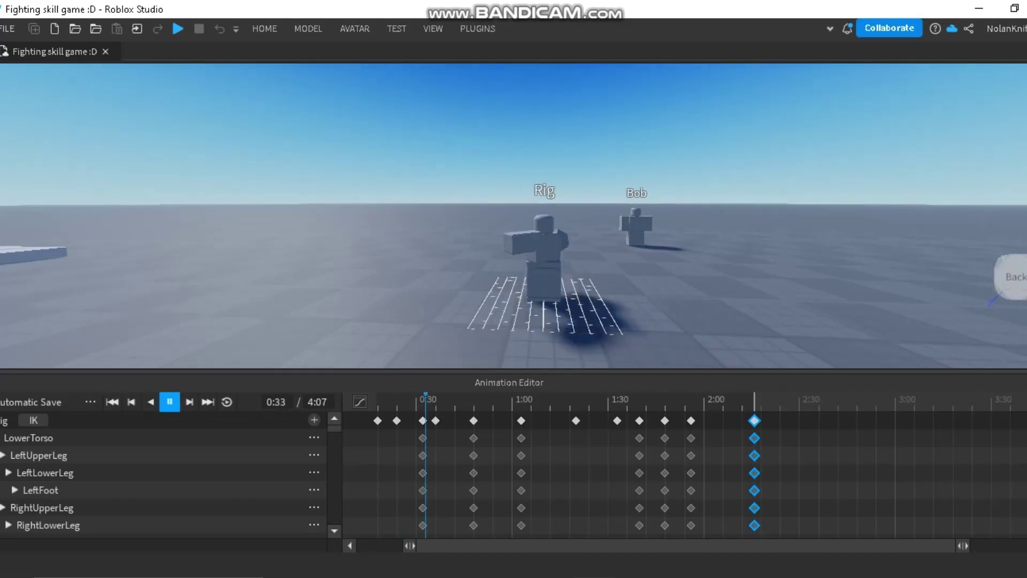